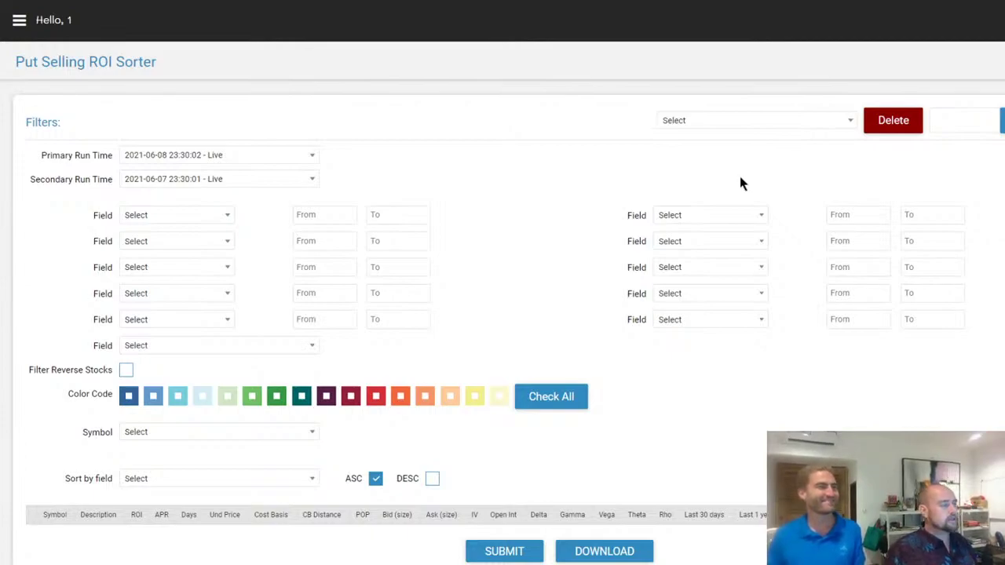
Load the saved filter set "206070 50days" in the Put Selling ROI Sorter and submit it.
left_click(725, 123)
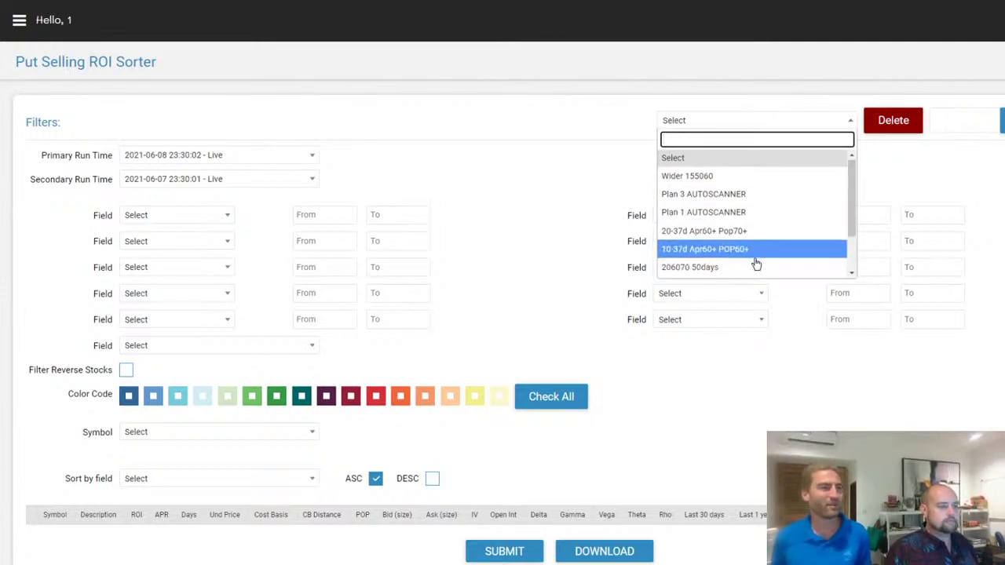
scroll(731, 237, "down", 2)
left_click(748, 214)
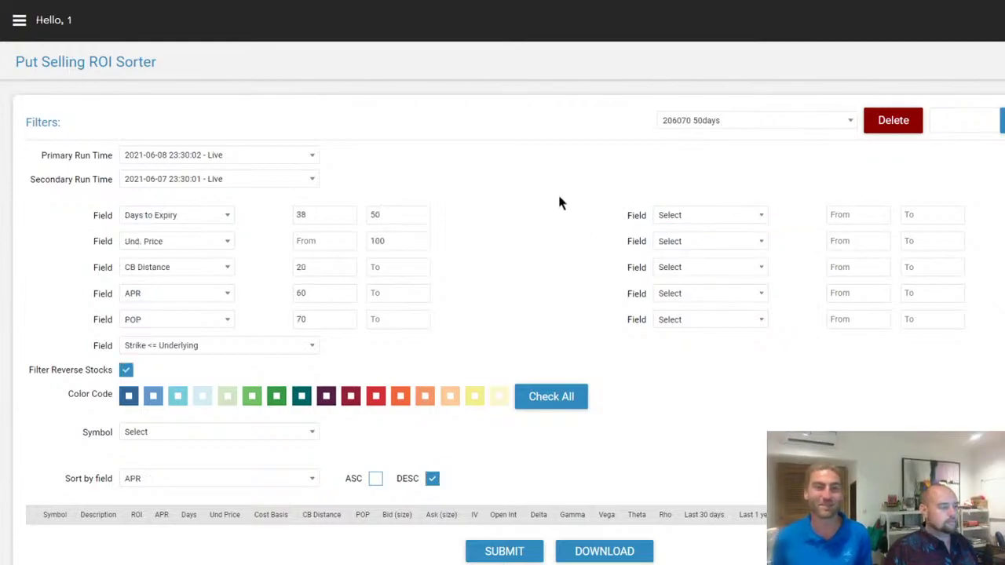
scroll(507, 406, "down", 1)
left_click(510, 535)
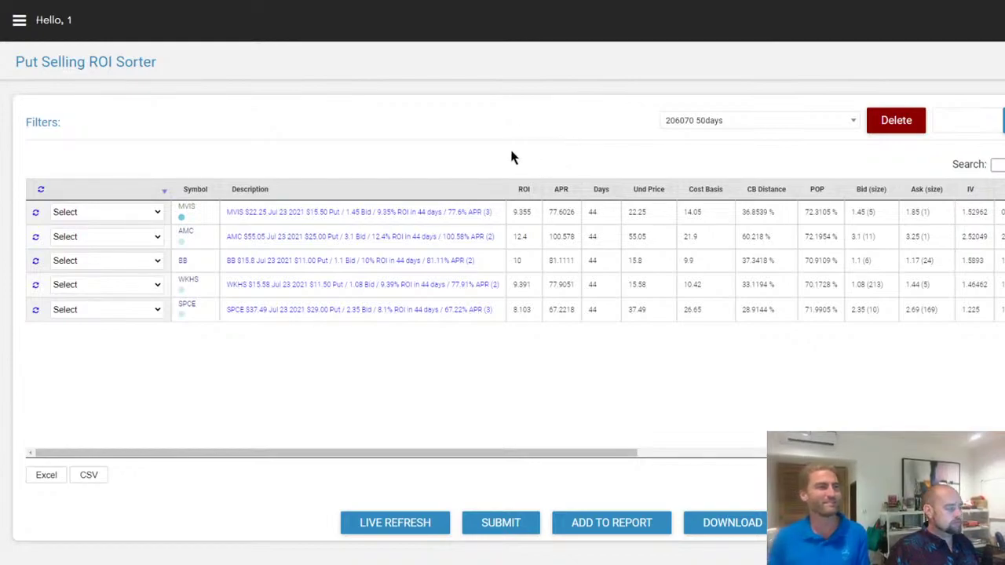
Load the saved filter set "Wider 155060" and submit the put-selling scan again.
left_click(694, 123)
left_click(714, 178)
left_click(502, 523)
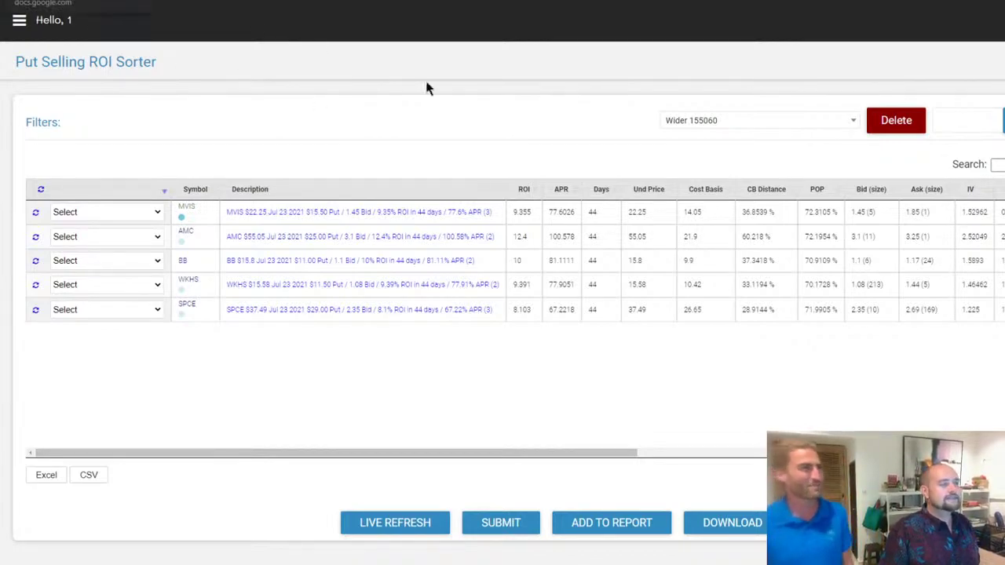
Search the web for "marketbeat" in a new browser tab, open the MarketBeat site and dismiss its newsletter pop-up.
key("ctrl+t")
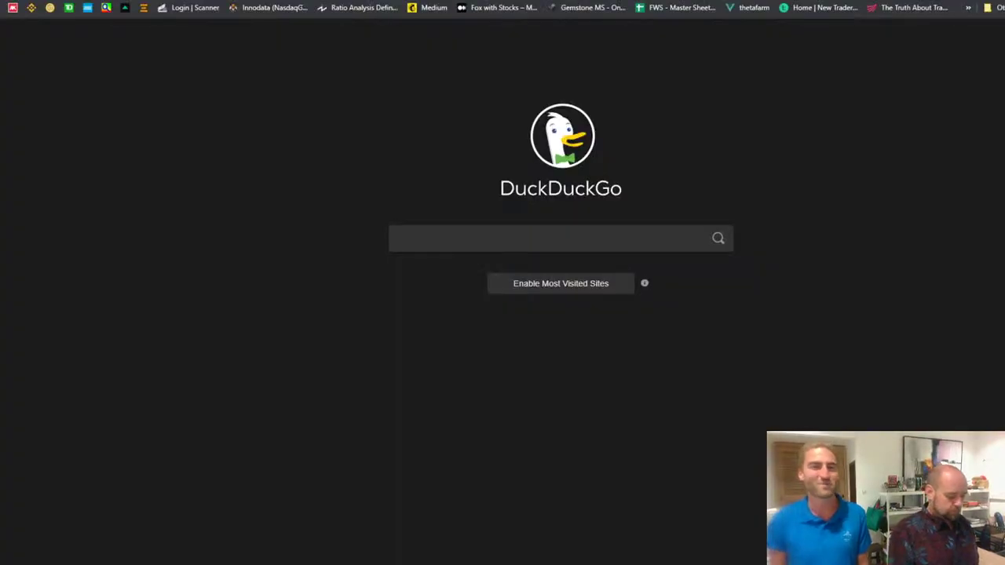
type("marketbeat")
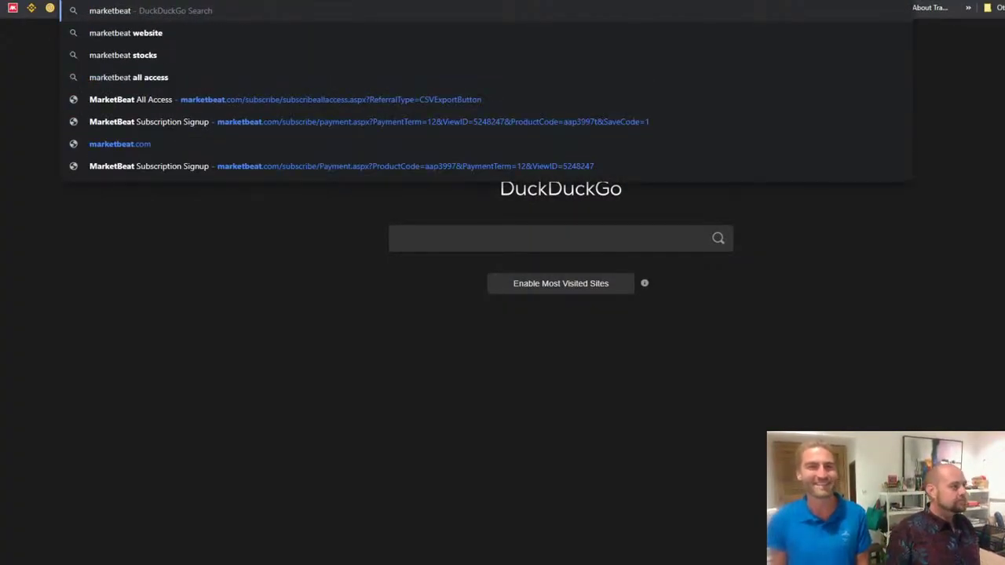
key("Return")
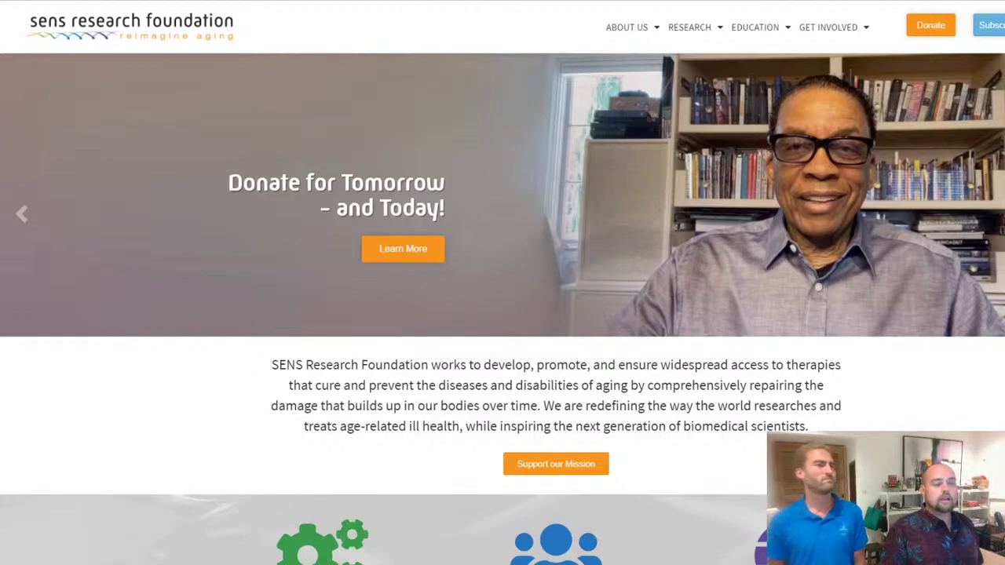
left_click(408, 1)
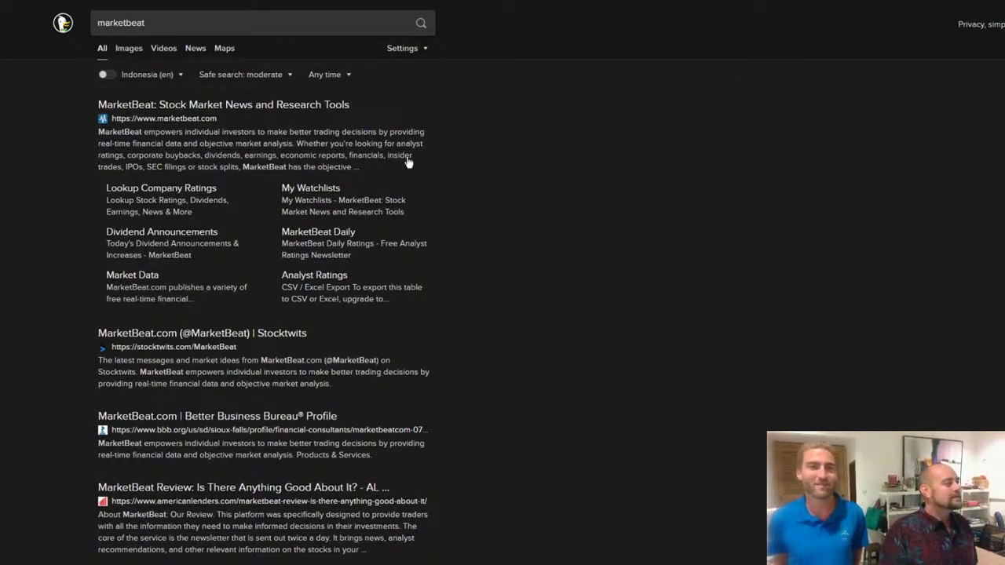
left_click(246, 104)
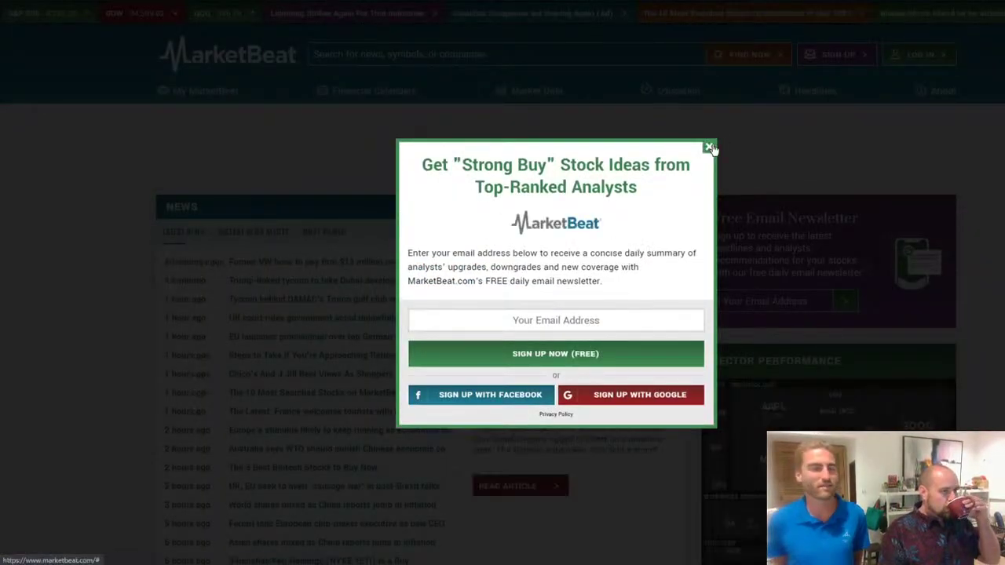
left_click(708, 152)
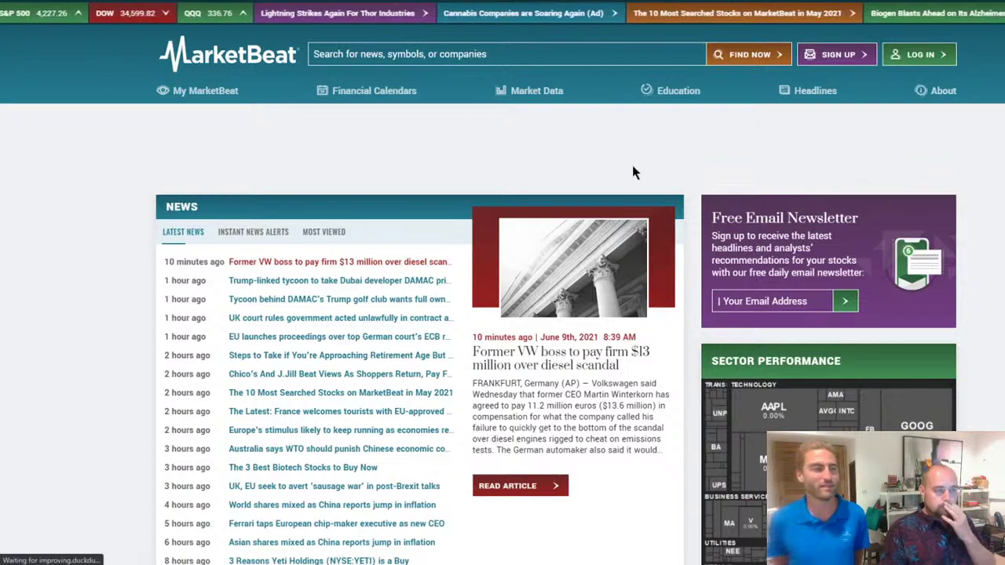
Search MarketBeat for NYT and select The New York Times Company among the related companies.
left_click(372, 54)
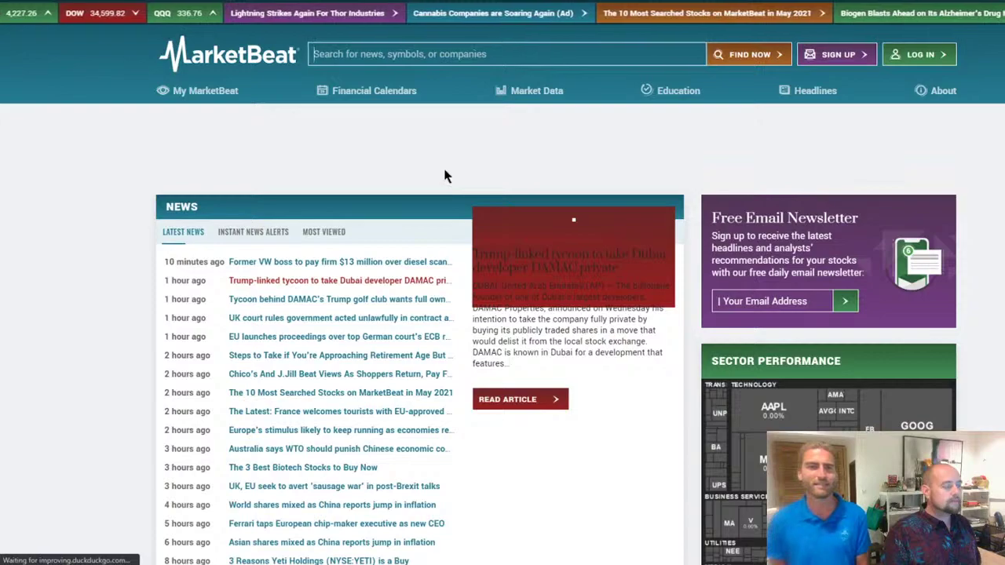
type("NYT")
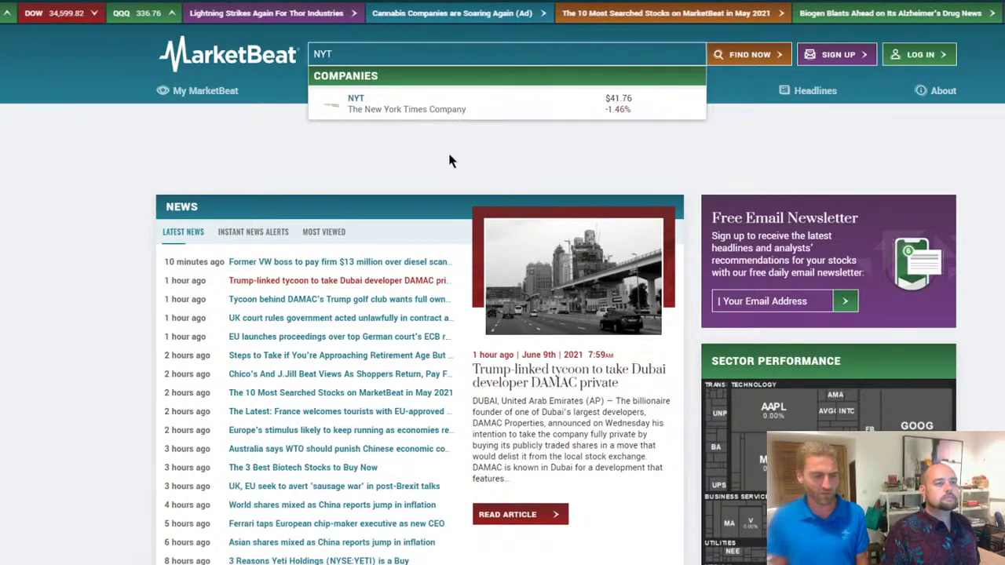
key("Return")
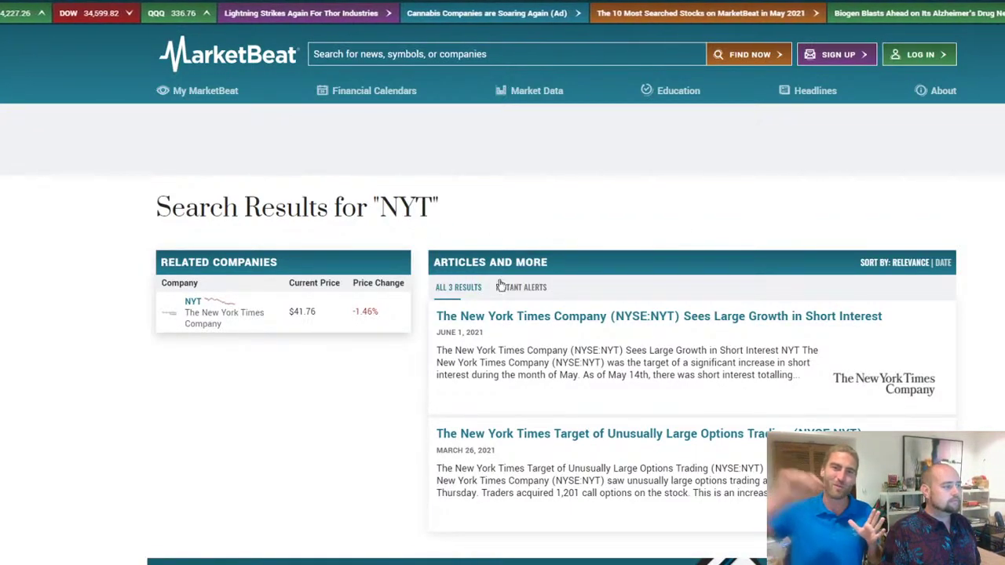
left_click(201, 303)
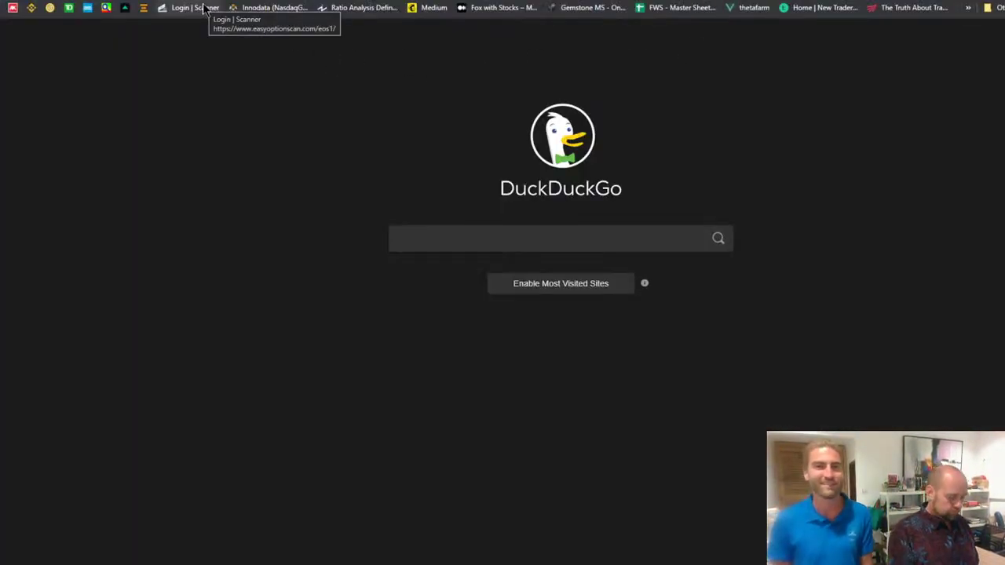
Open the MarketBeat home page in a new browser tab from the "marketbeat" address suggestions.
type("marketbeat")
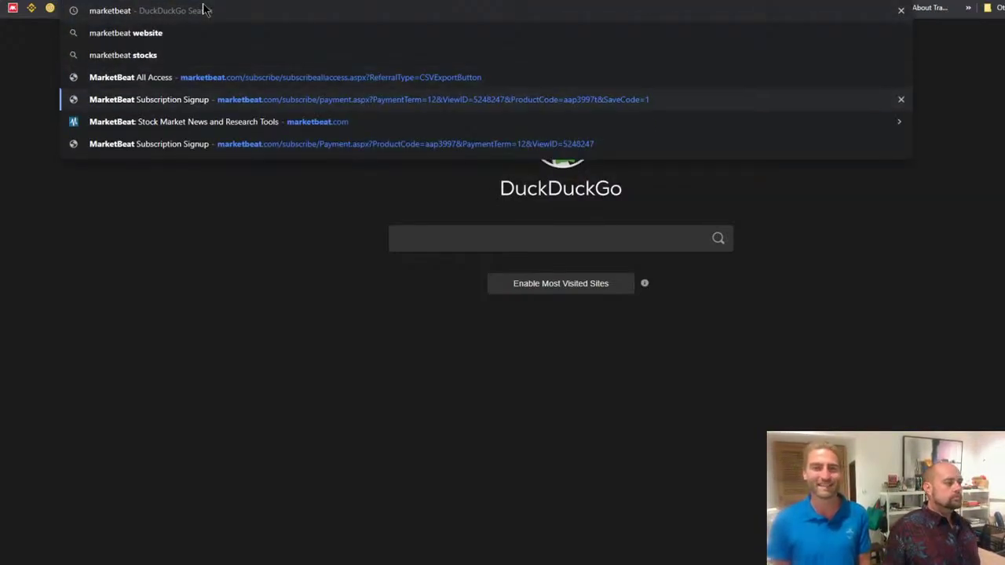
key("Down")
key("Down")
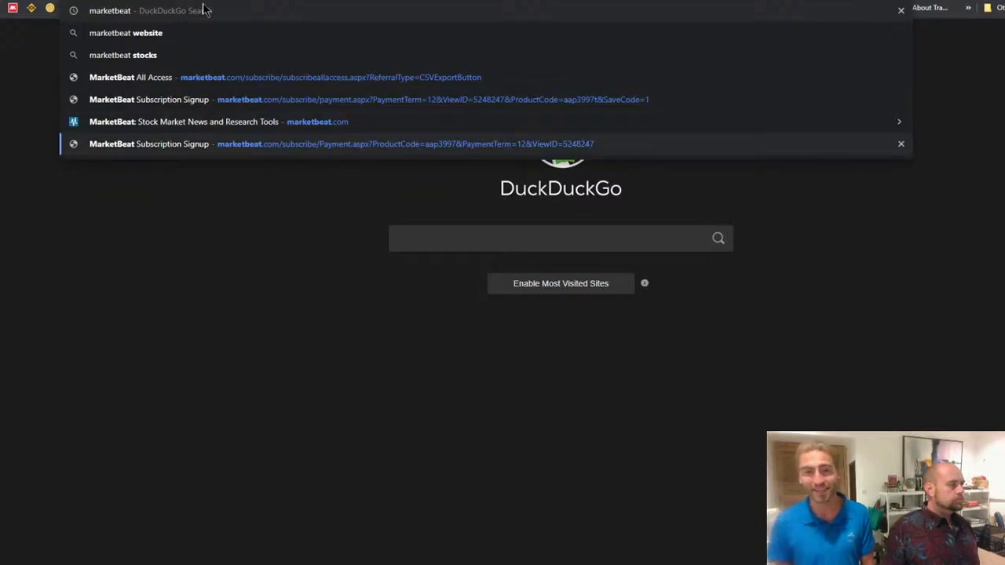
key("Up")
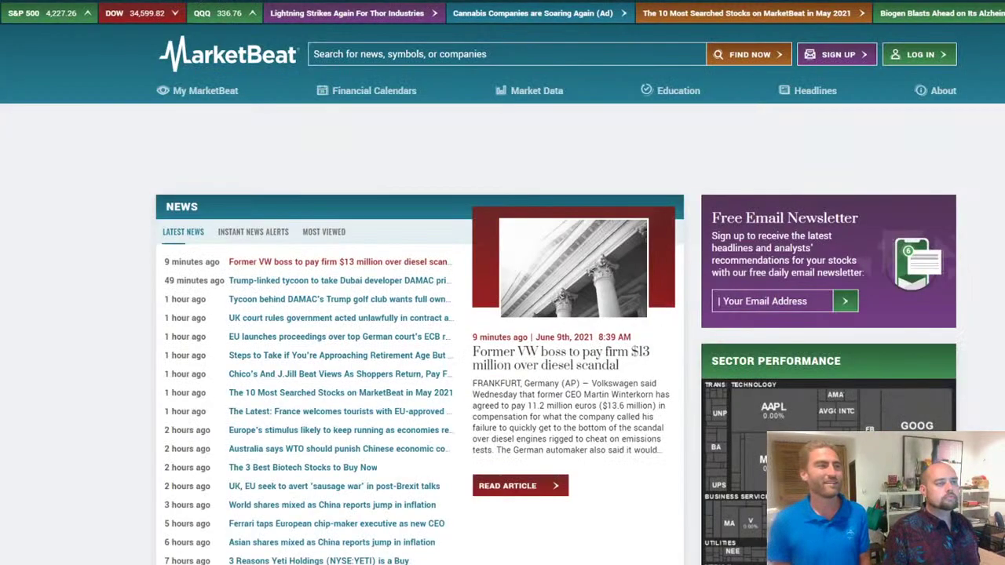
View The New York Times stock profile on MarketBeat and dismiss the sign-up pop-up that covers it.
left_click(435, 55)
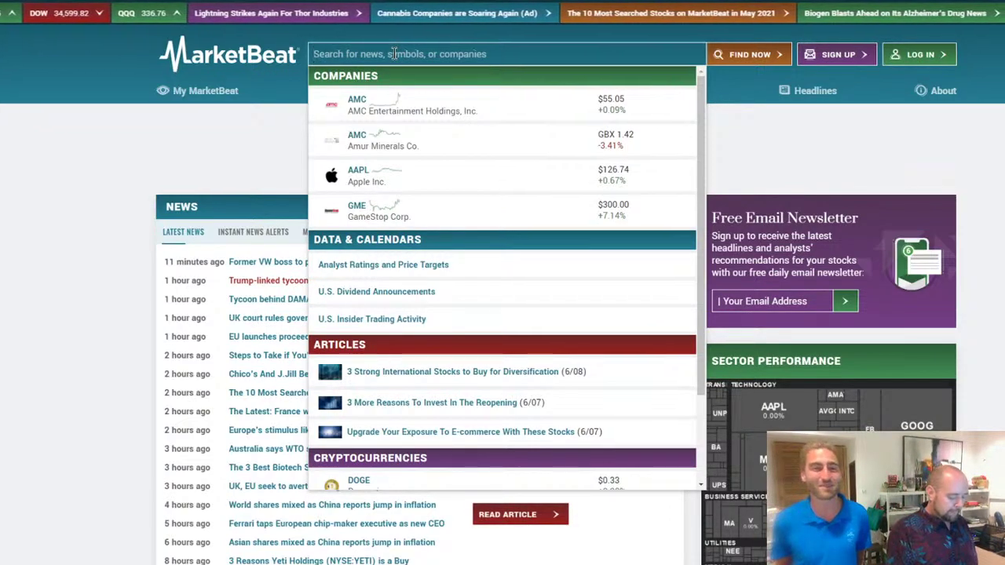
type("short interest")
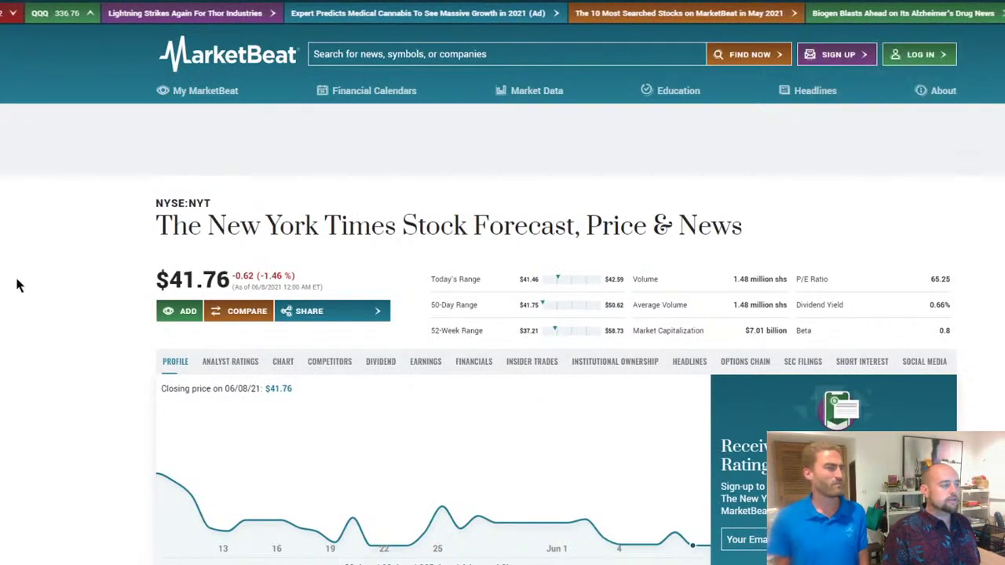
scroll(135, 231, "down", 2)
scroll(135, 232, "down", 1)
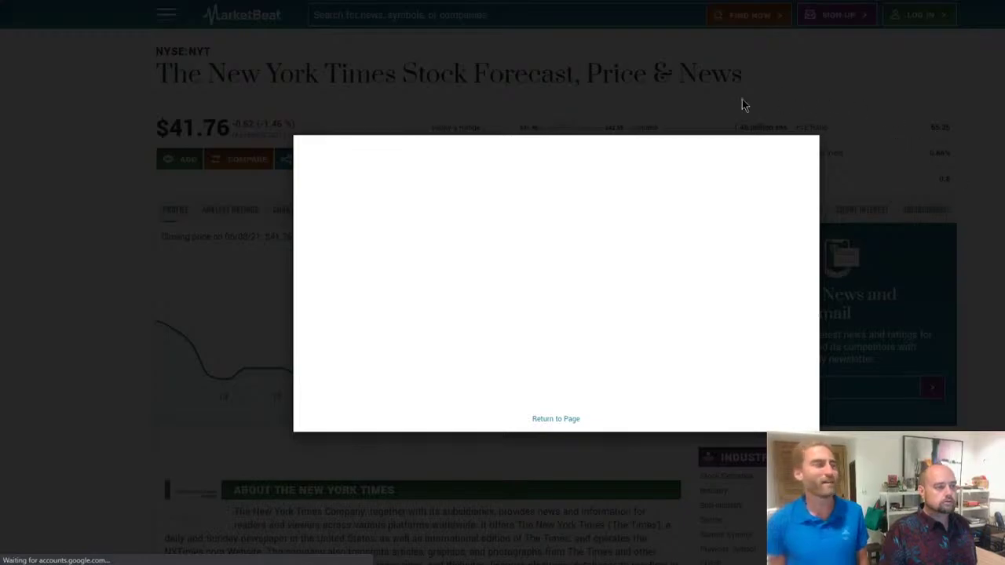
left_click(554, 419)
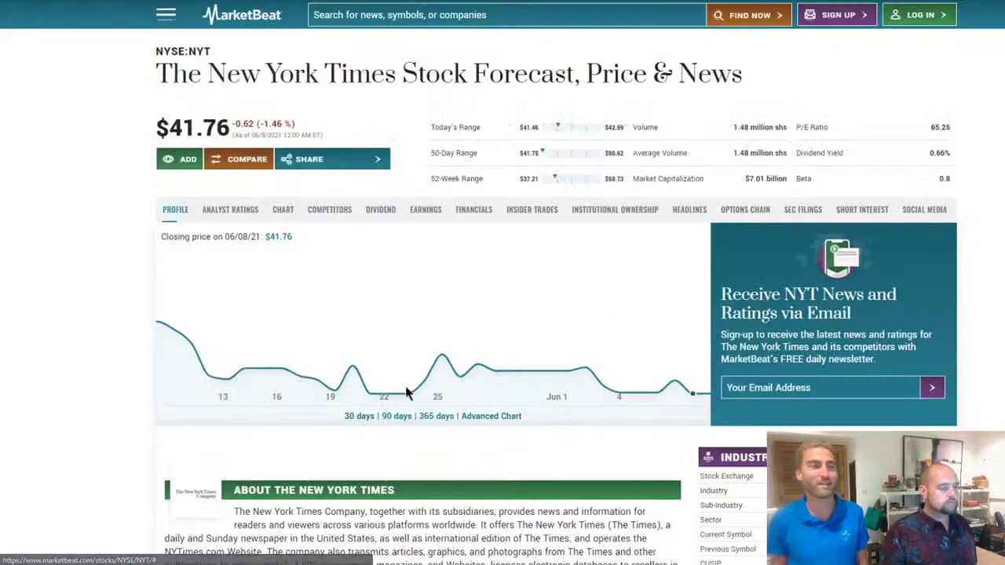
scroll(94, 195, "down", 1)
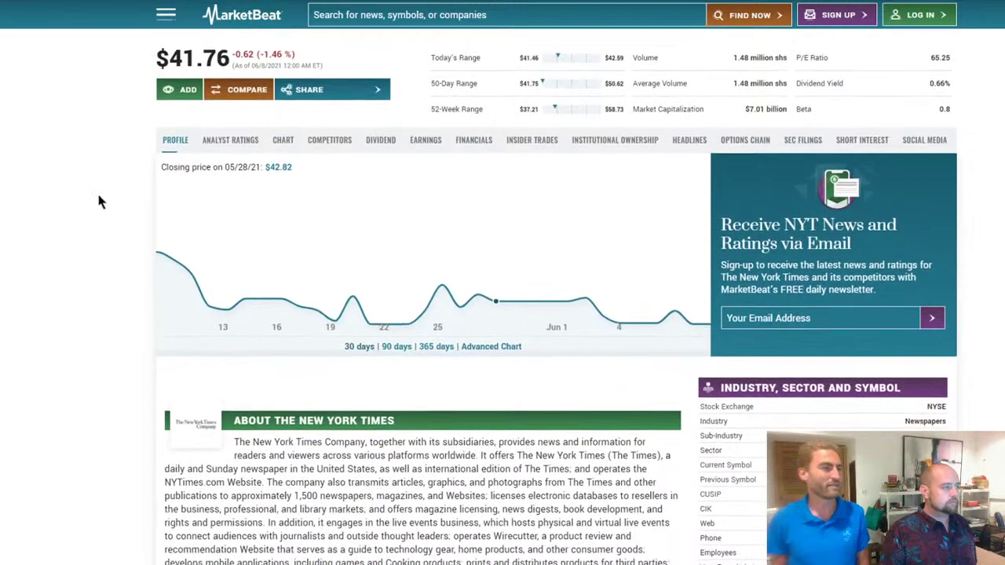
Open The New York Times stock chart and decline the newsletter offer to return to it.
left_click(286, 143)
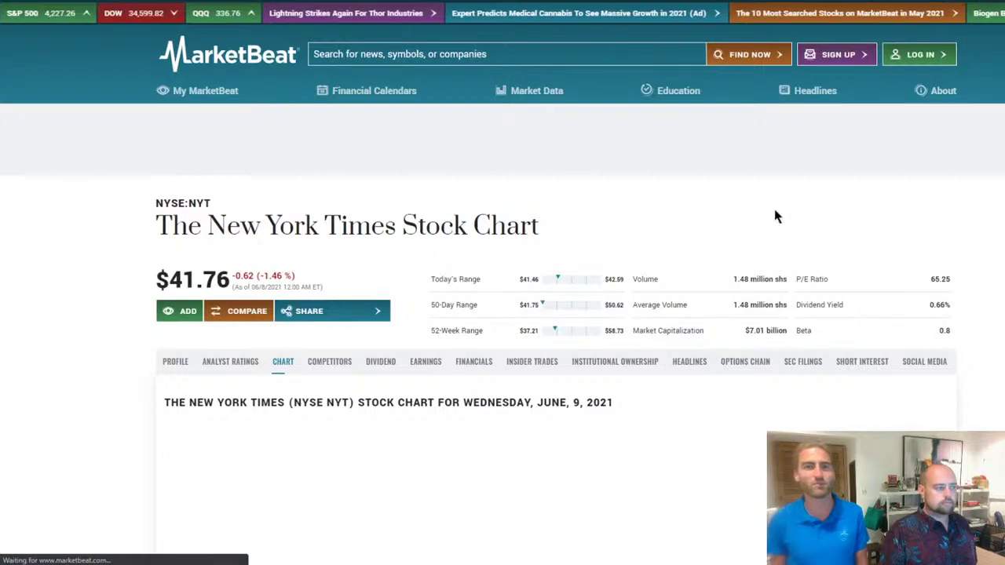
scroll(550, 219, "down", 2)
scroll(110, 223, "down", 1)
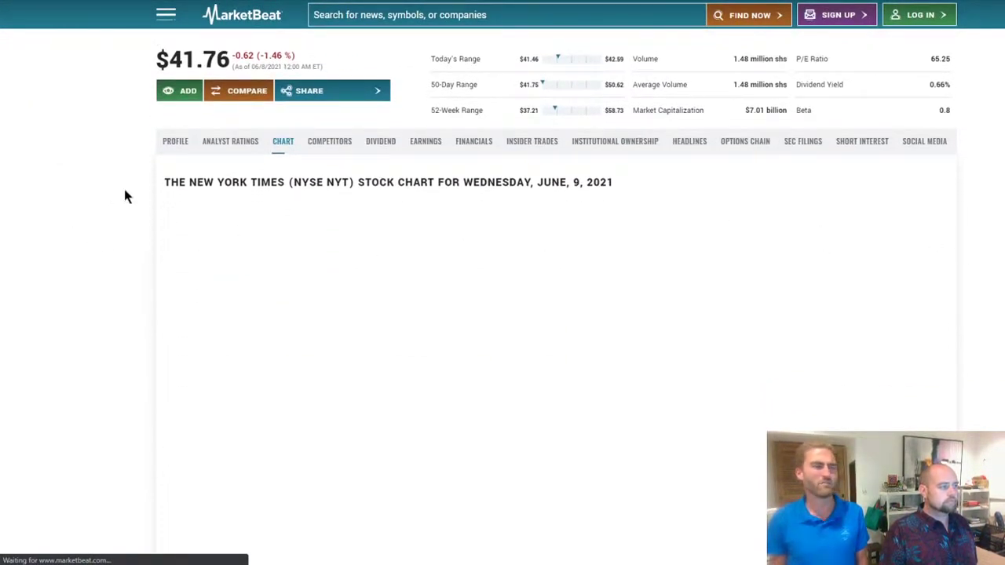
scroll(131, 223, "down", 1)
scroll(130, 224, "down", 2)
scroll(134, 233, "up", 3)
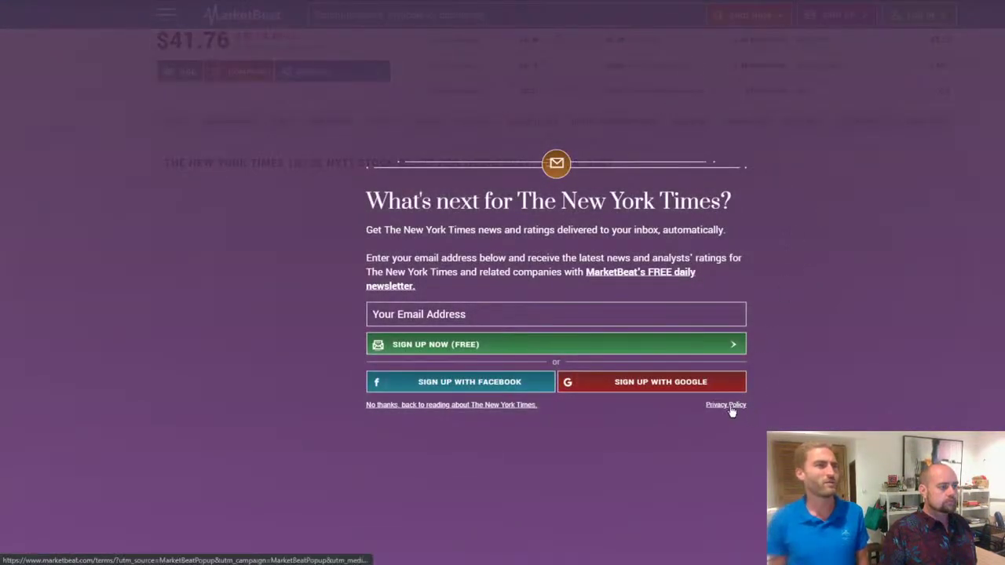
left_click(480, 405)
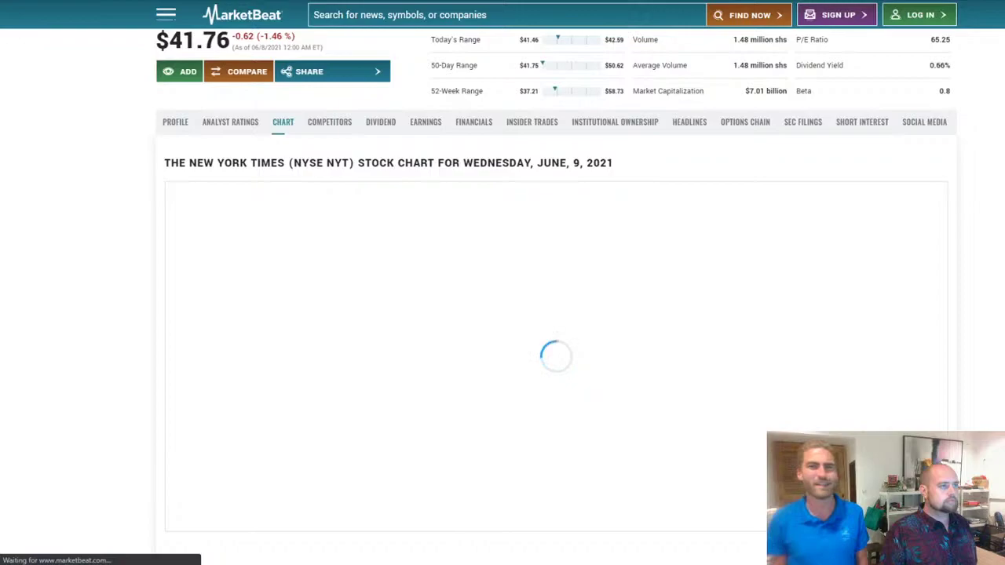
Switch to wallmine, look up the NYT ticker and show its price chart over 5Y.
left_click(675, 2)
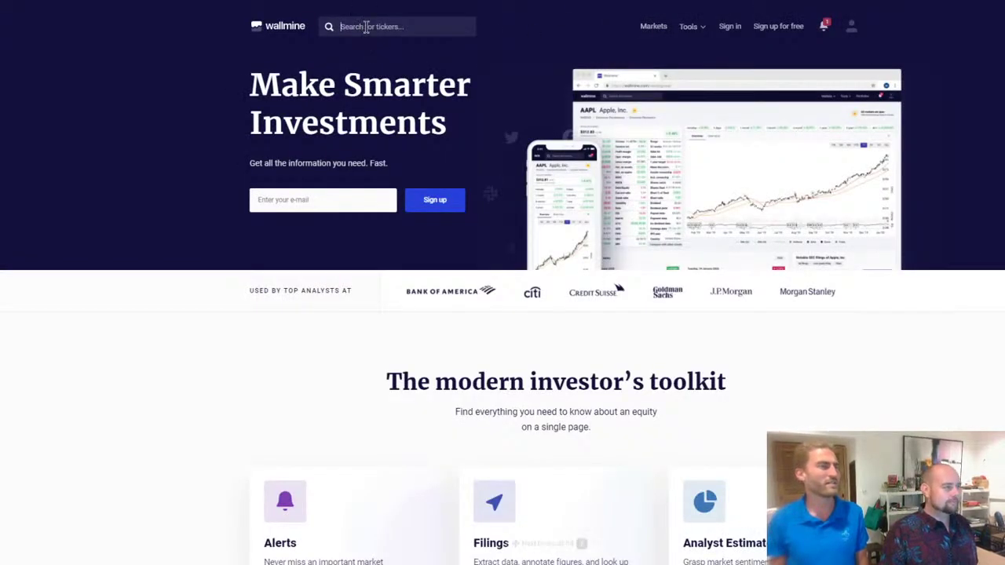
left_click(363, 27)
type("NYT")
key("Return")
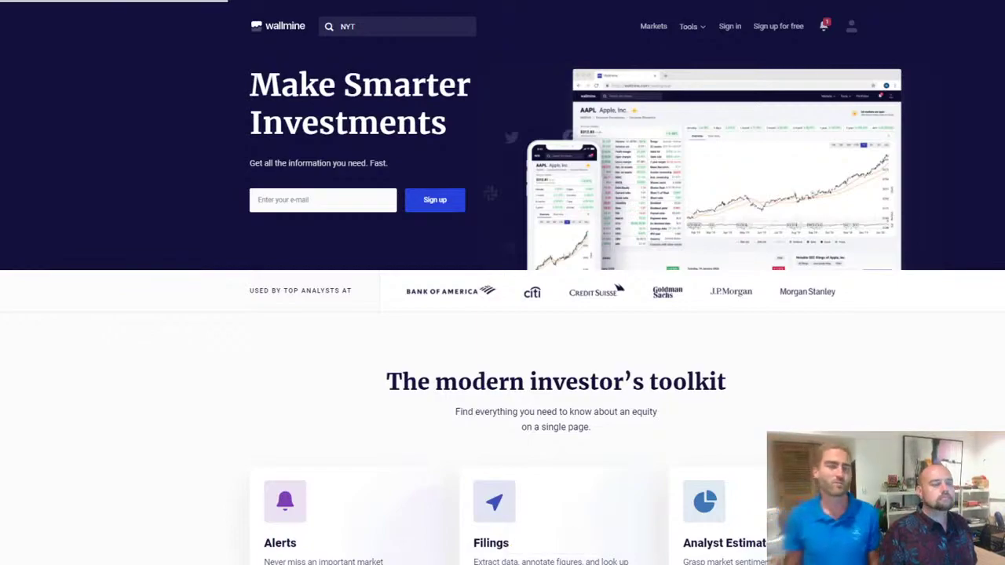
key("Return")
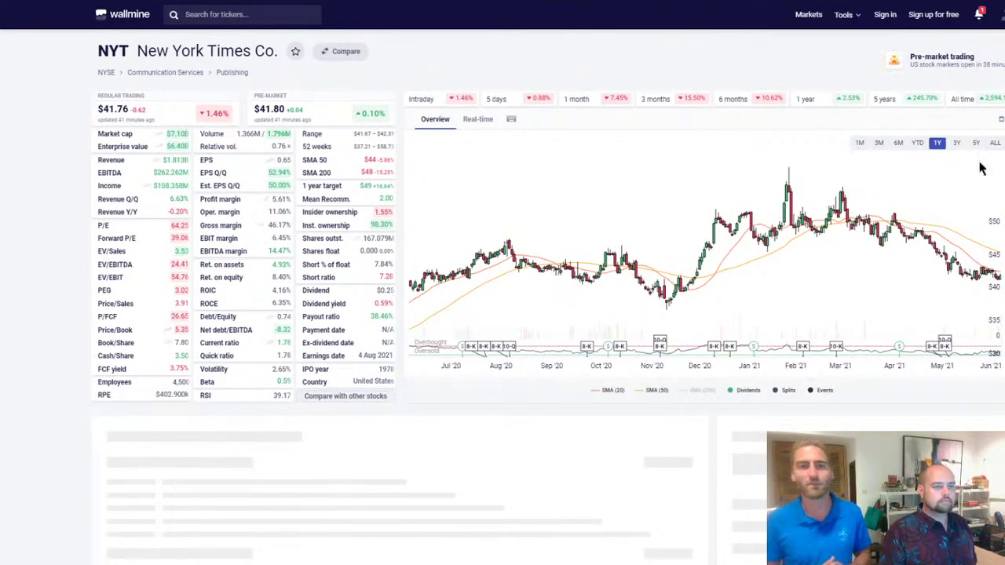
left_click(974, 144)
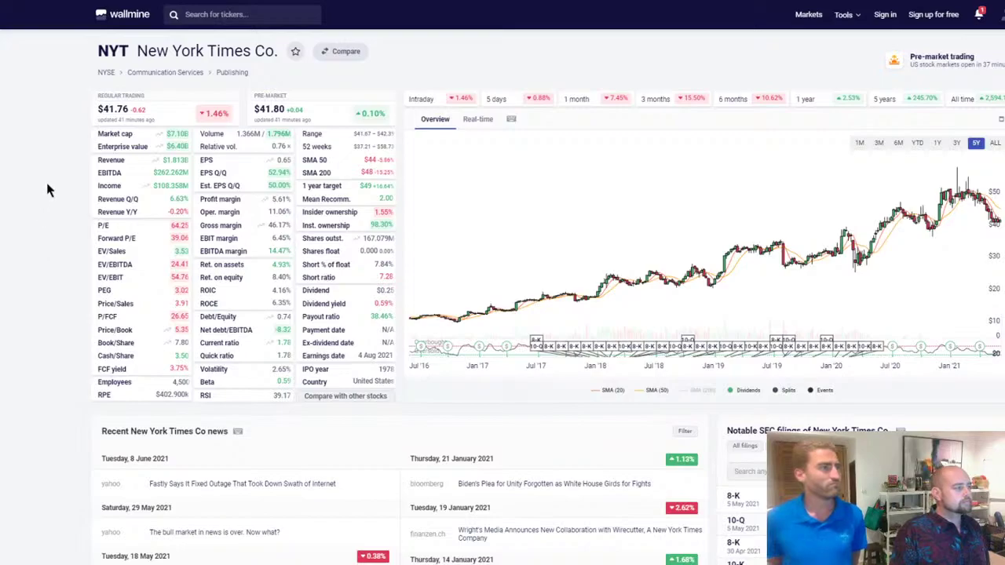
Find total liabilities in the New York Times balance sheet and divide 927 by total assets of 2282 in Calculator.
scroll(59, 197, "down", 20)
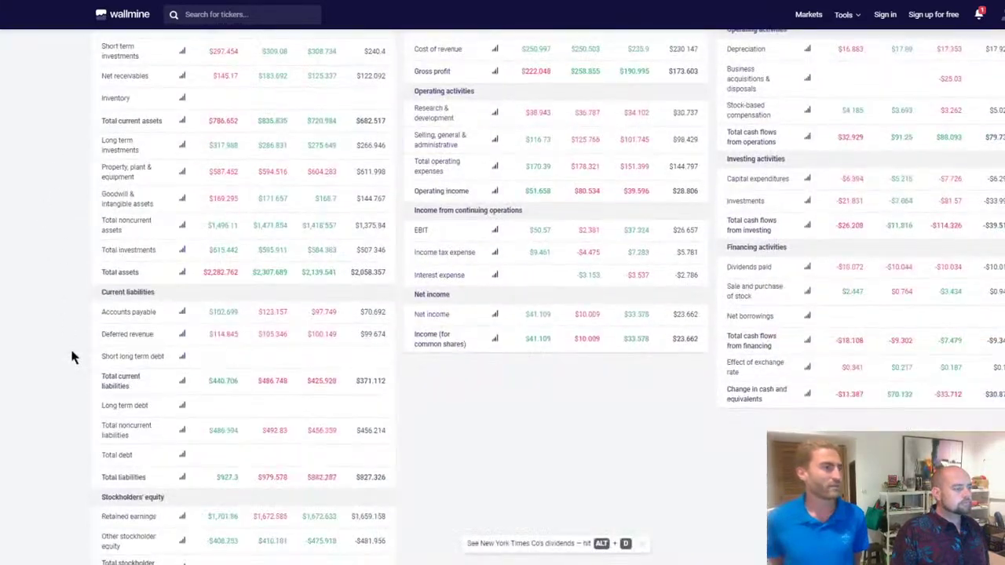
double_click(227, 477)
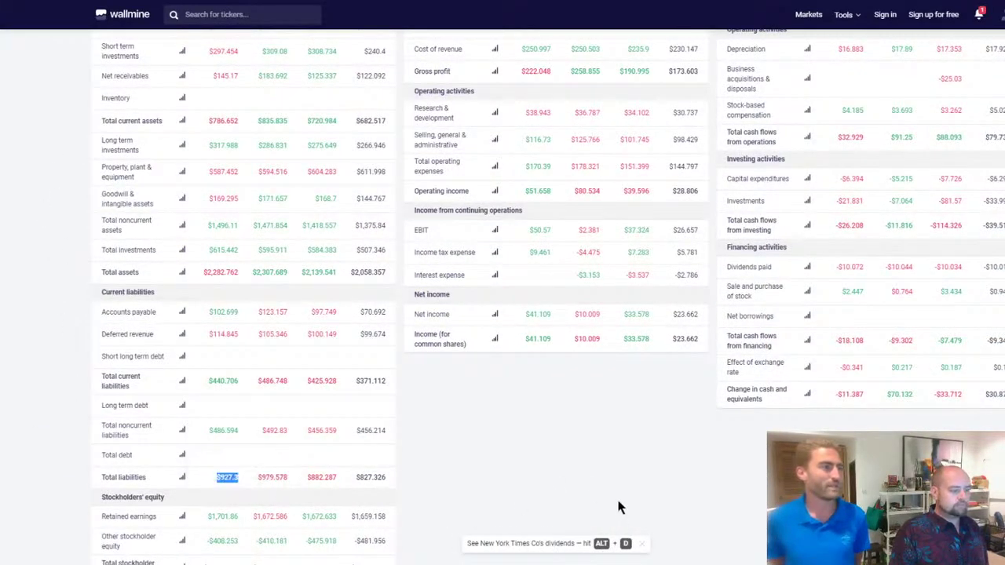
key("XF86Calculator")
left_click_drag(445, 196, 569, 206)
type("927")
key("Return")
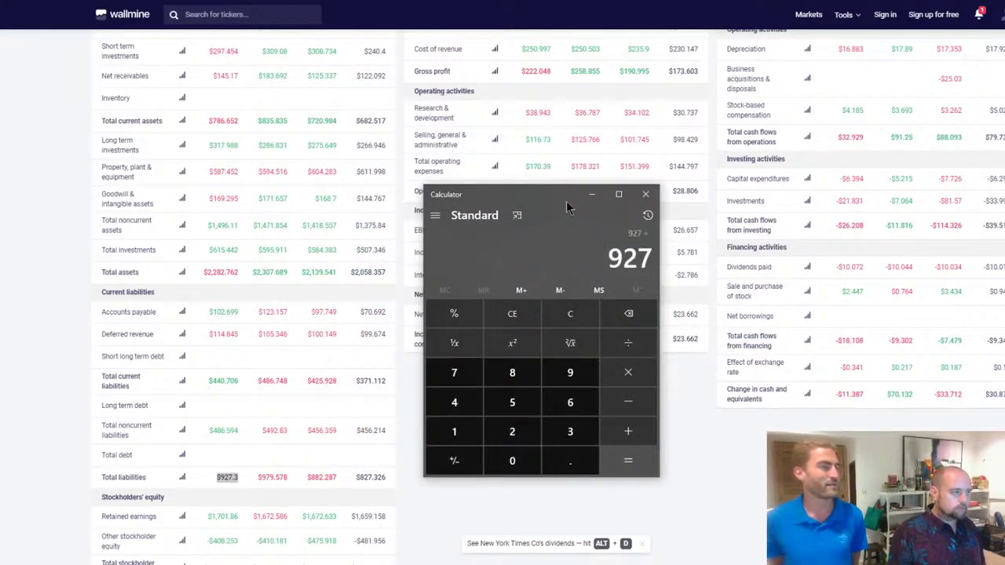
type("2282")
key("Return")
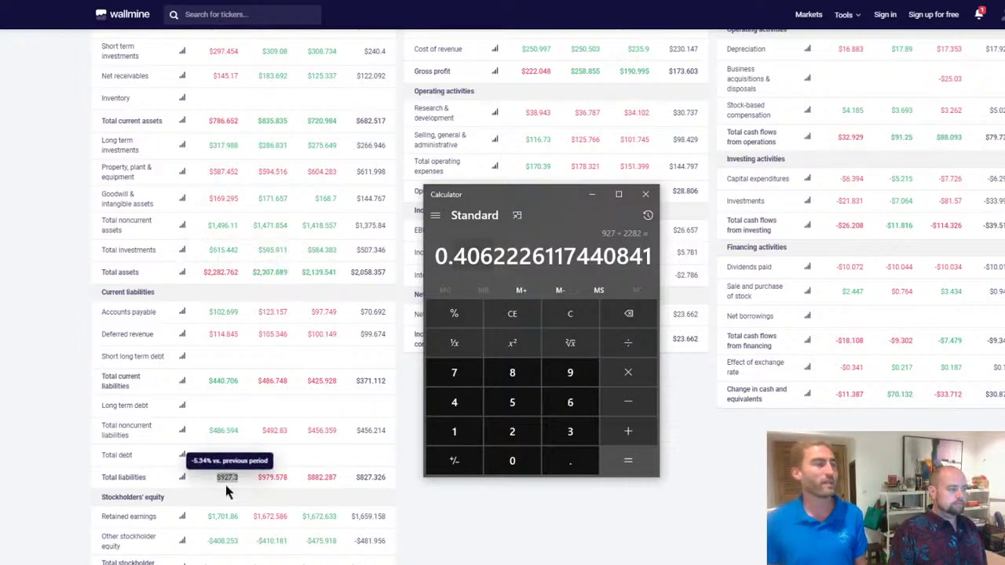
left_click_drag(535, 197, 830, 202)
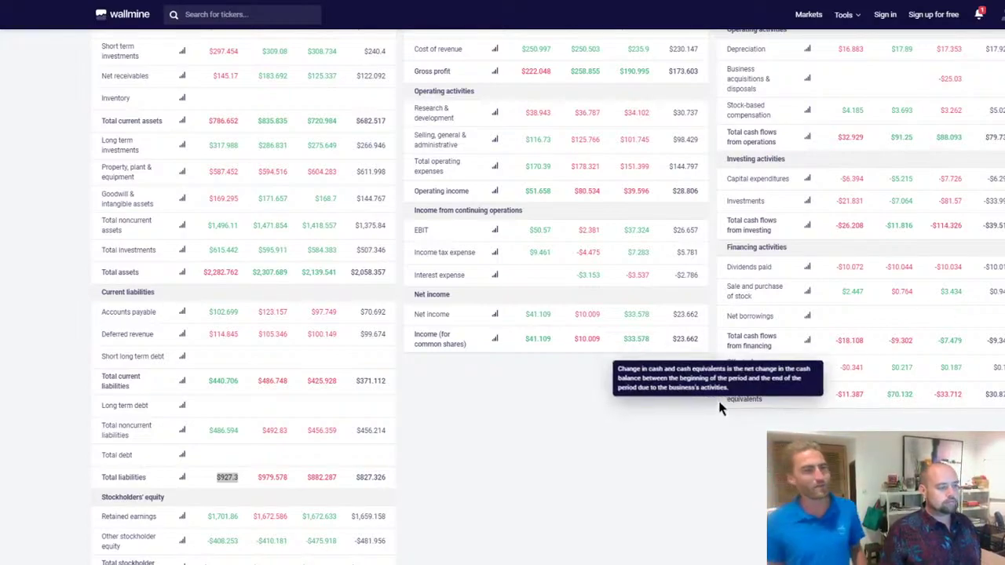
Scan the rest of the New York Times financials and review its key statistics and price chart in the overview.
scroll(607, 456, "down", 10)
scroll(581, 292, "up", 10)
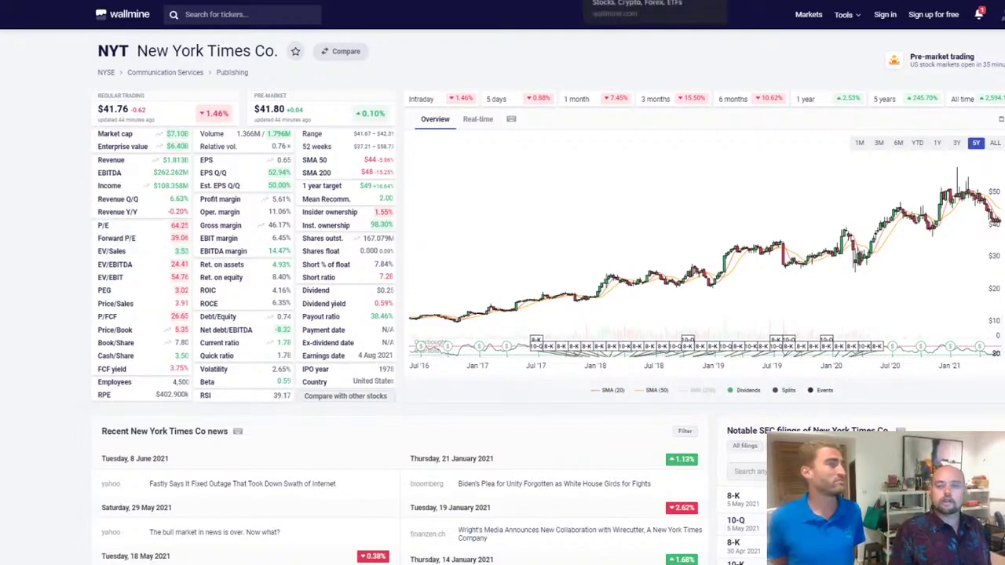
left_click(585, 11)
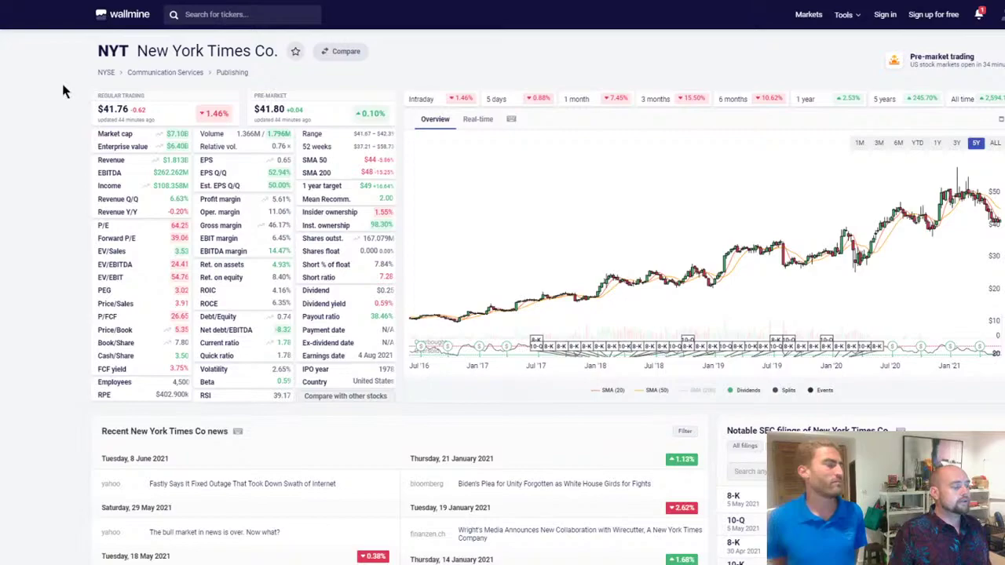
scroll(67, 102, "down", 1)
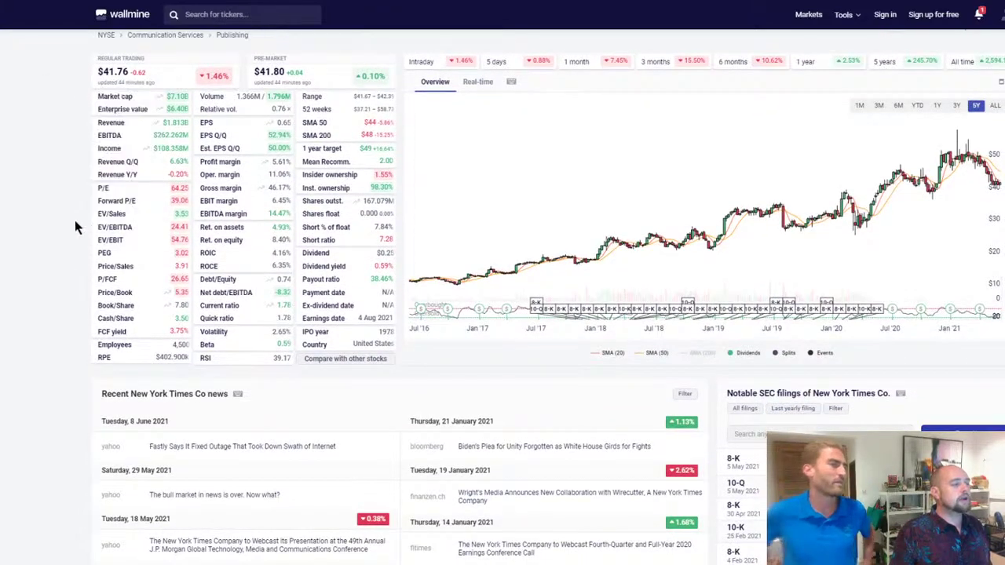
scroll(71, 238, "up", 1)
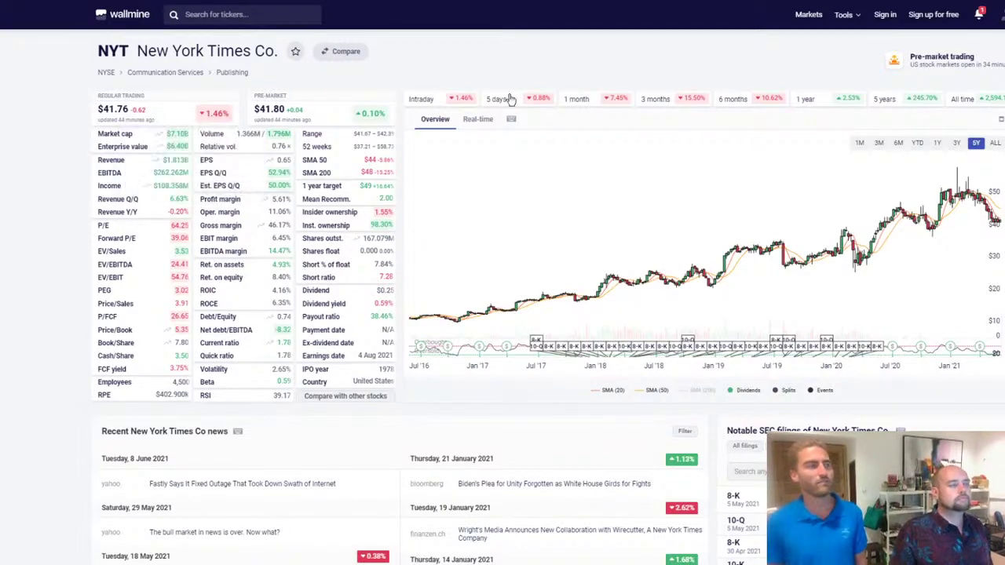
Open the wallmine home page and search its tickers for "washington post".
left_click(620, 0)
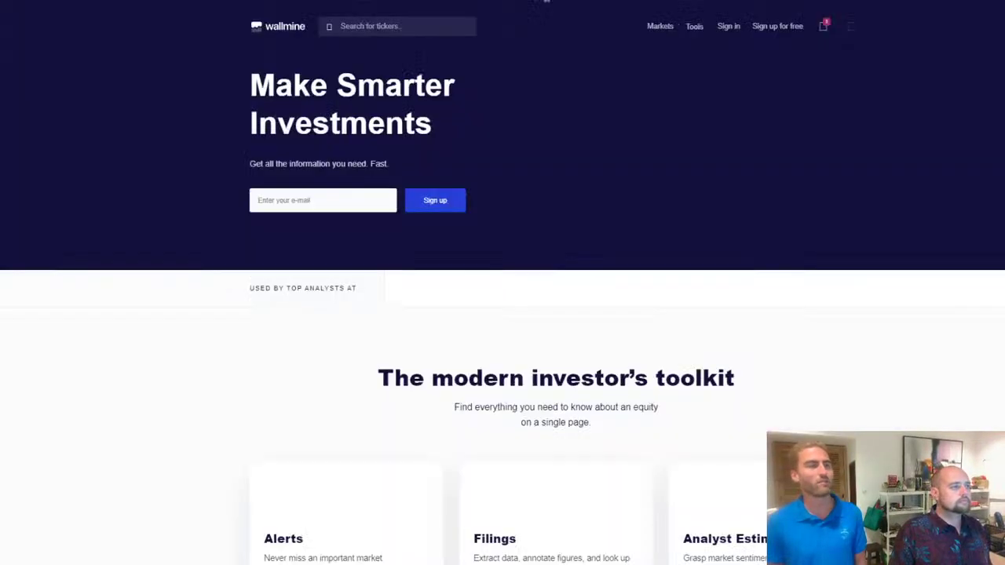
left_click(372, 26)
type("w")
key("BackSpace")
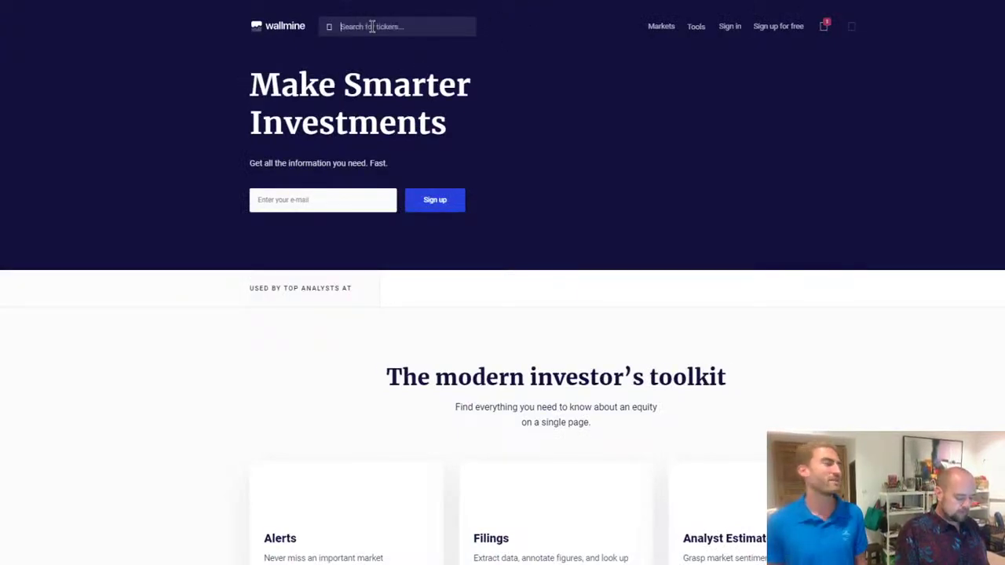
type("washi")
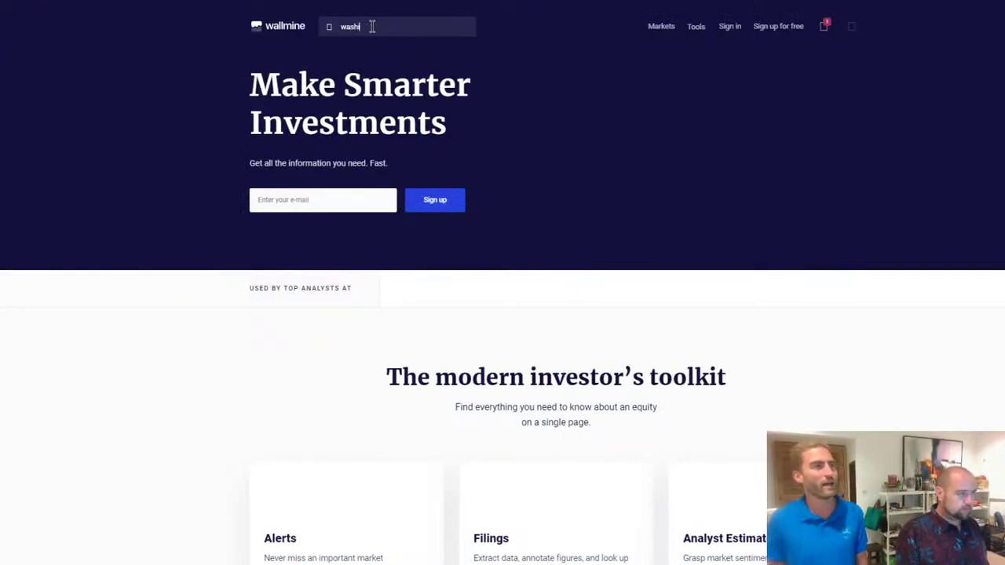
type("ngton pos")
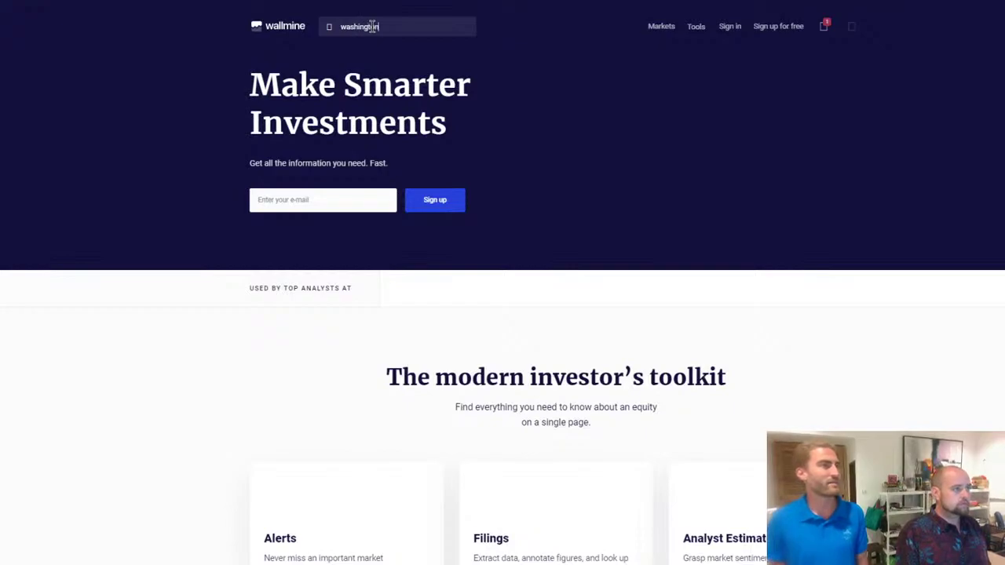
type("t")
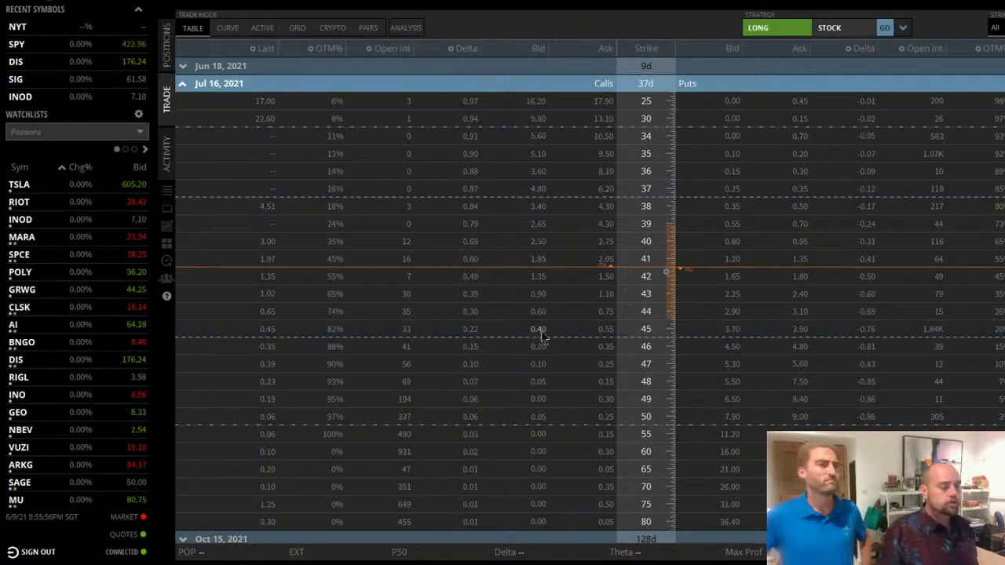
Set up an NYT order selling one Jul 16 put at the 41 strike for 1.20, without the stock leg.
left_click(432, 4)
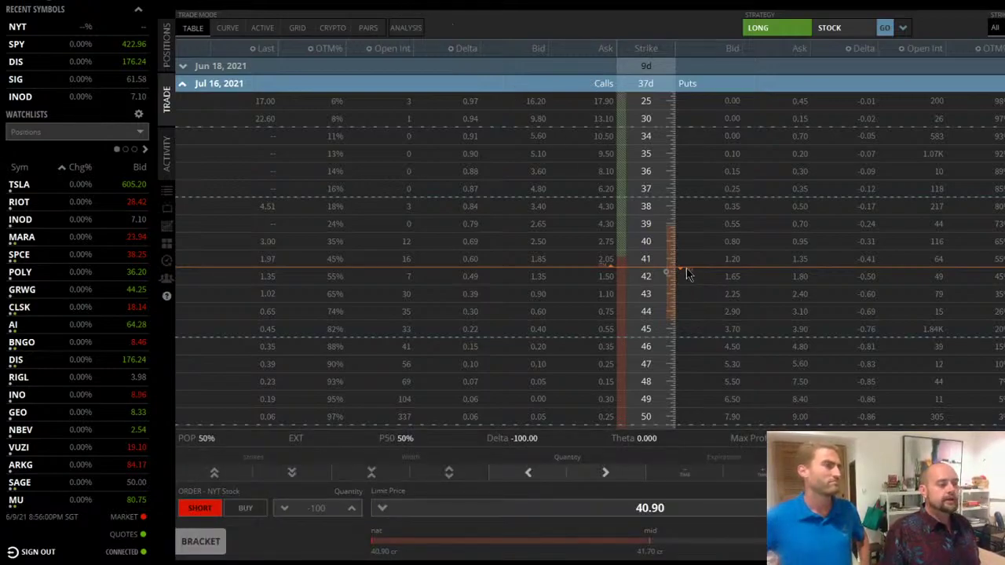
left_click(728, 260)
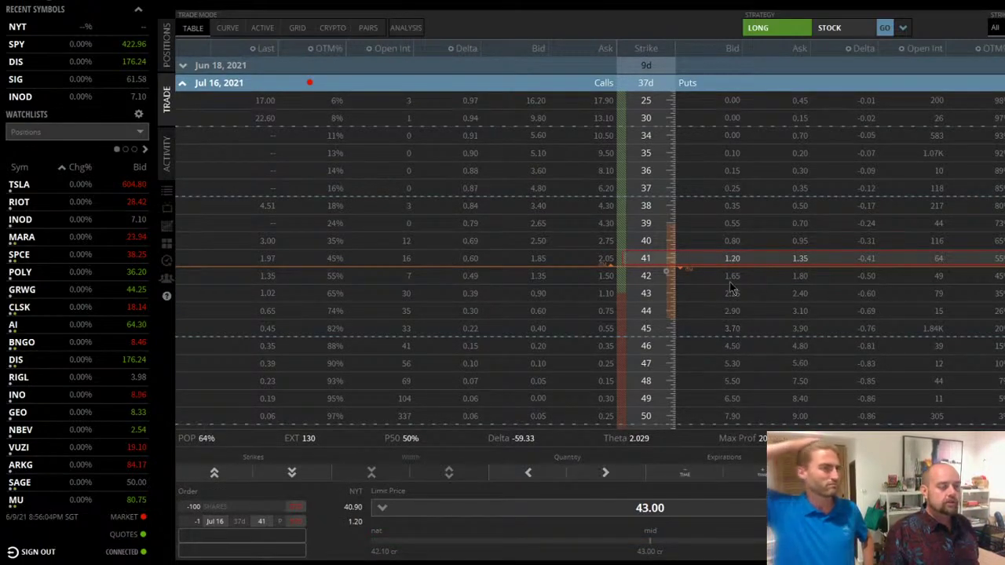
left_click(680, 564)
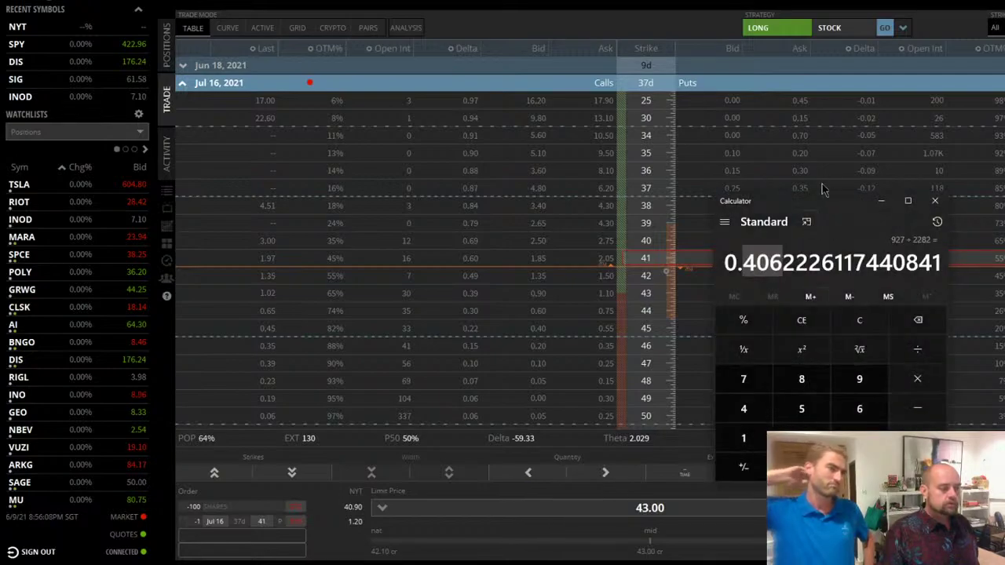
left_click(872, 200)
left_click(732, 259)
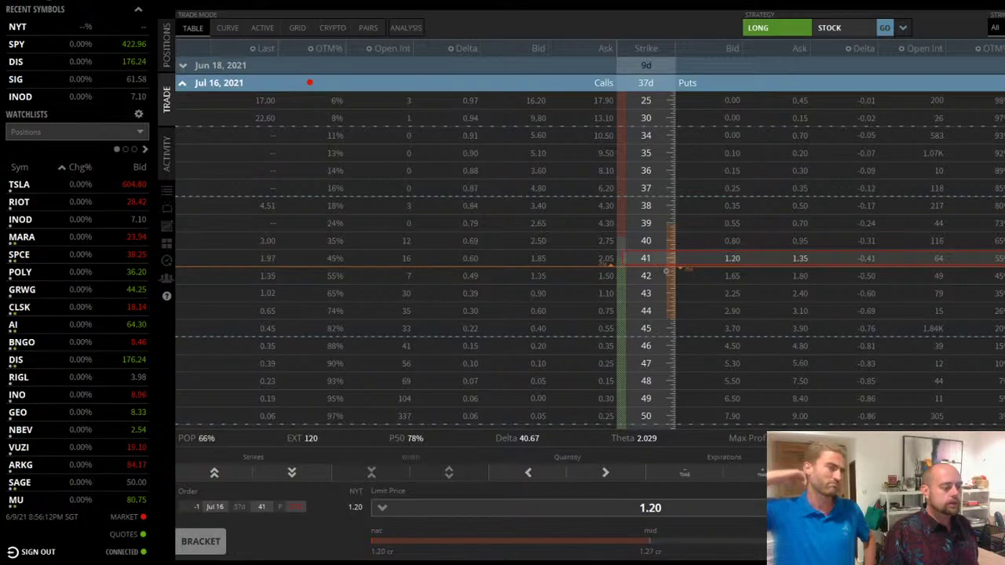
Bring up Calculator beside the NYT puts and divide the 1.2 premium by the 41 strike.
key("XF86Calculator")
left_click_drag(844, 206, 462, 152)
type("1.2/5")
key("BackSpace")
type("41")
key("Return")
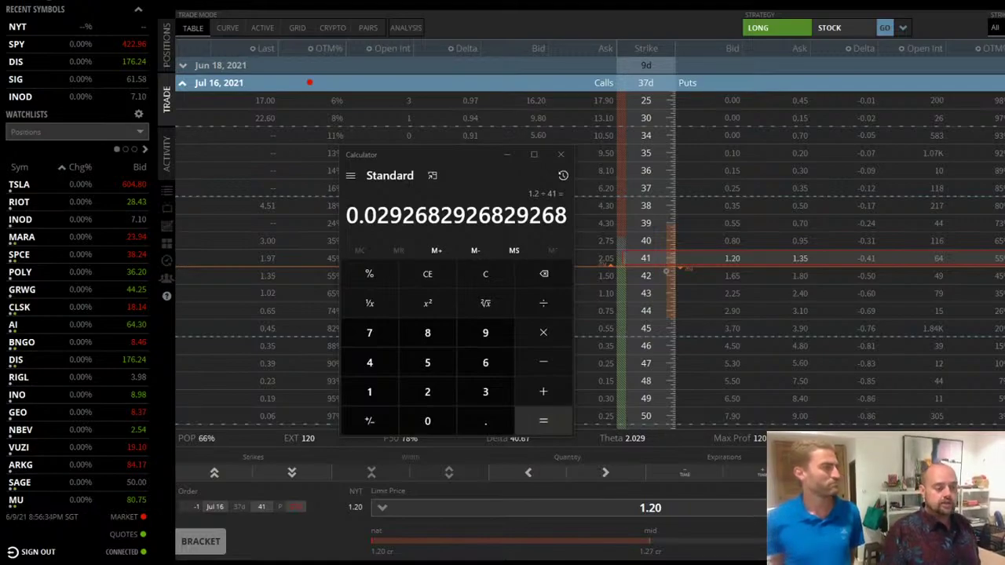
Divide 39.8 by 41 in Calculator and subtract 1 to get the discount on the 41 strike.
left_click(457, 163)
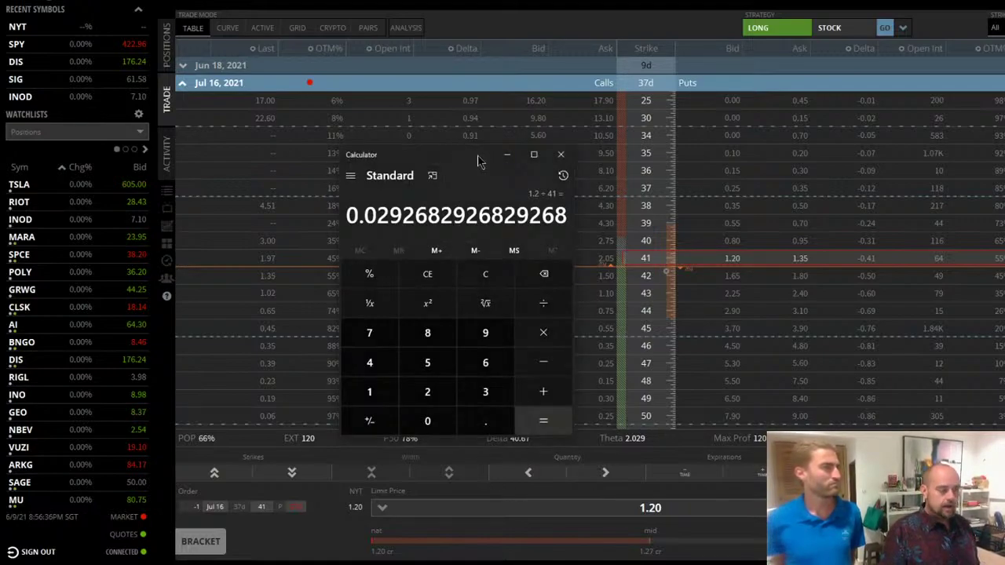
type("39.8")
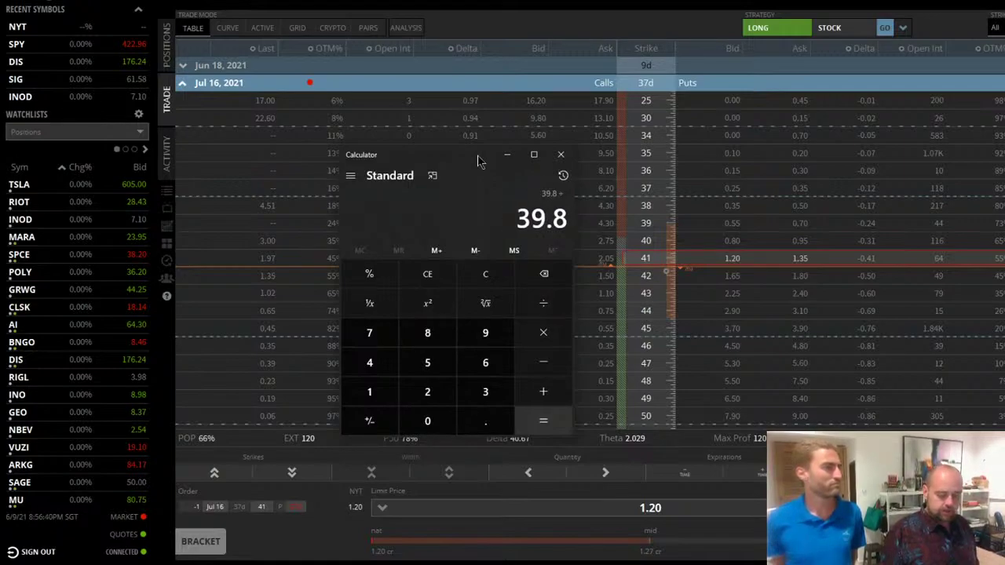
type("/41")
key("Return")
type("-1")
key("Return")
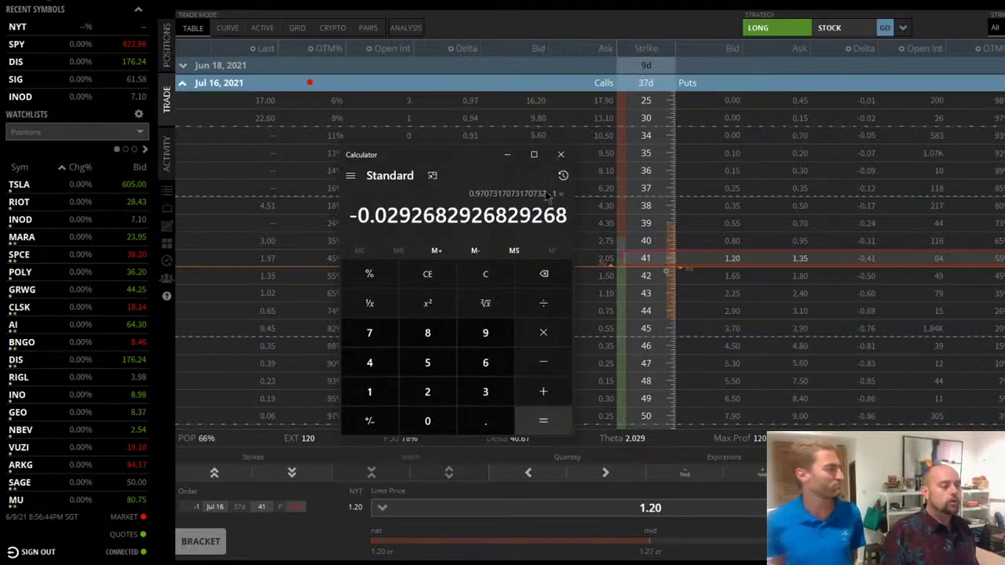
Change the NYT order to the Jul 16 put at the 39 strike and divide 0.6 by 39 in Calculator.
left_click(737, 262)
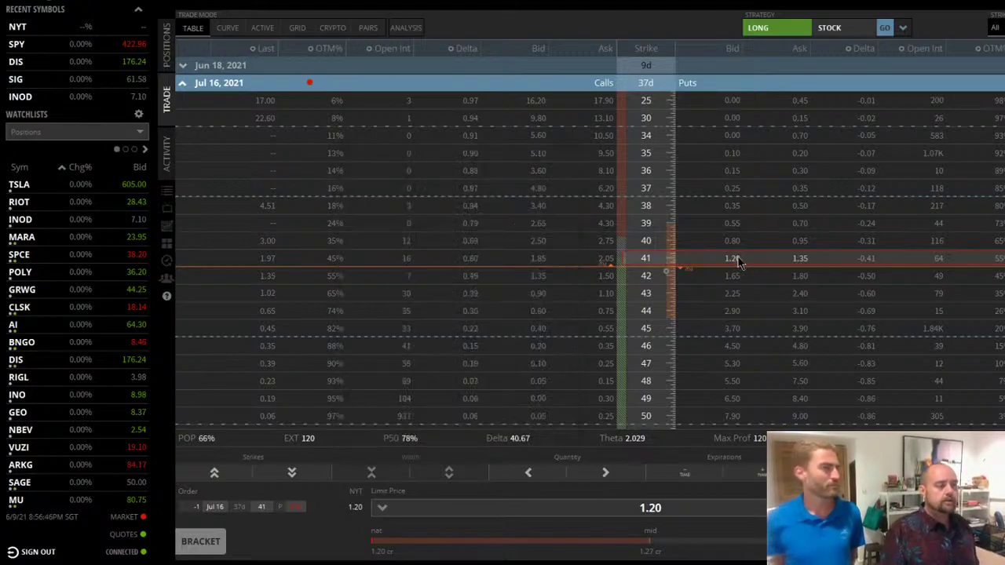
left_click(744, 236)
left_click(747, 219)
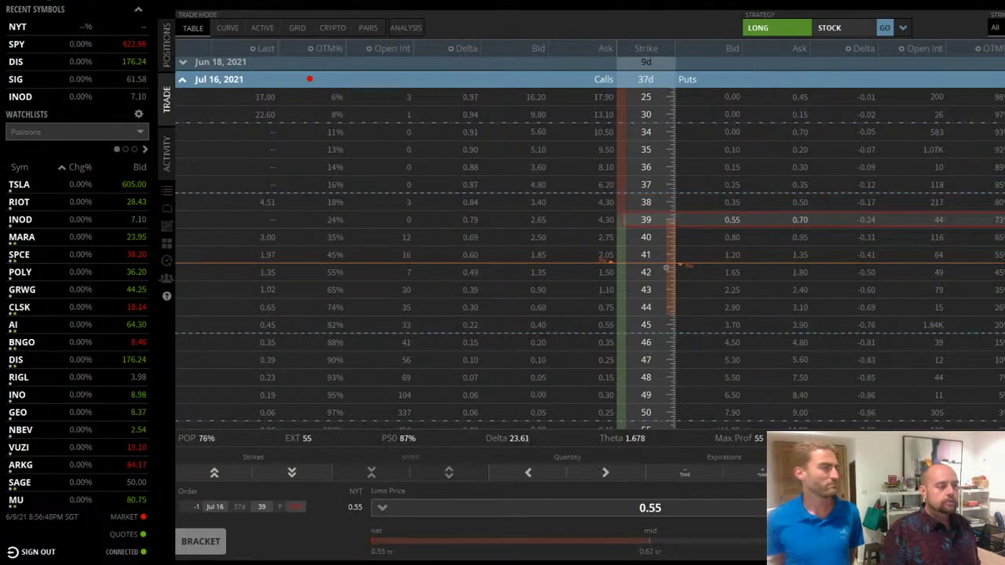
key("alt+Tab")
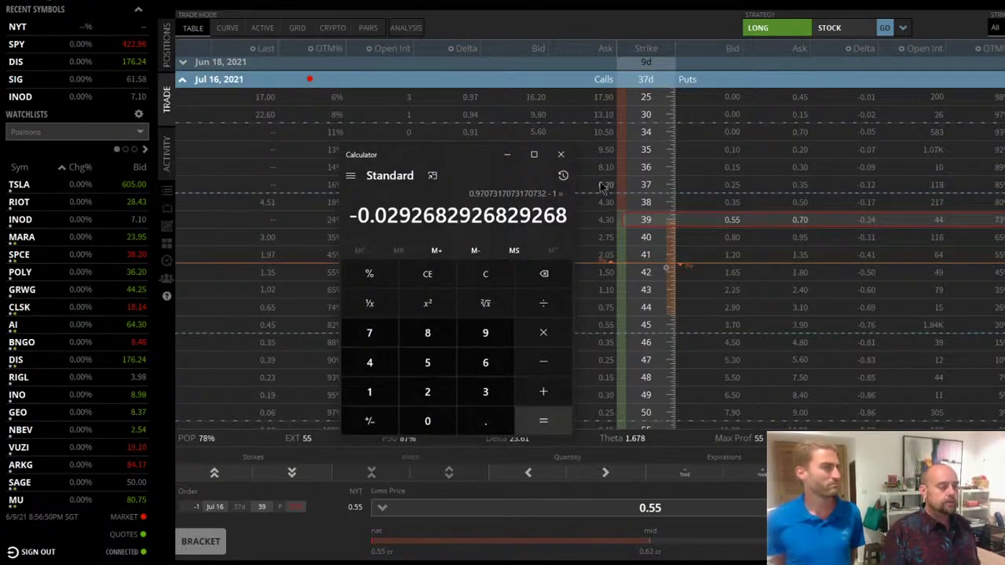
type("0.6/39")
key("Return")
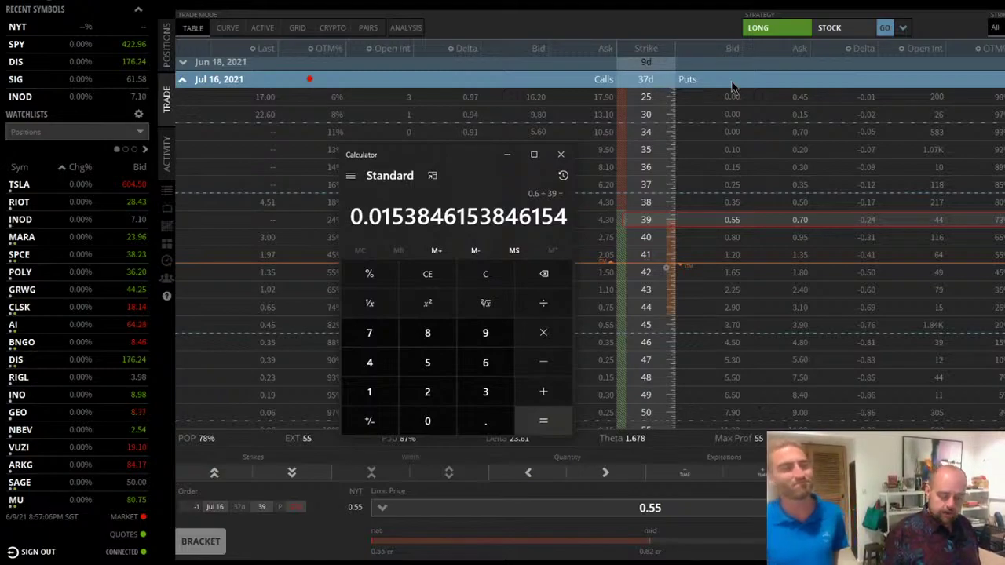
Divide 3845 by 4100 in Calculator, subtract 1 from the result, and minimize Calculator.
type("3845/510")
key("BackSpace")
key("BackSpace")
key("BackSpace")
type("4100")
key("Return")
type("-1")
key("Return")
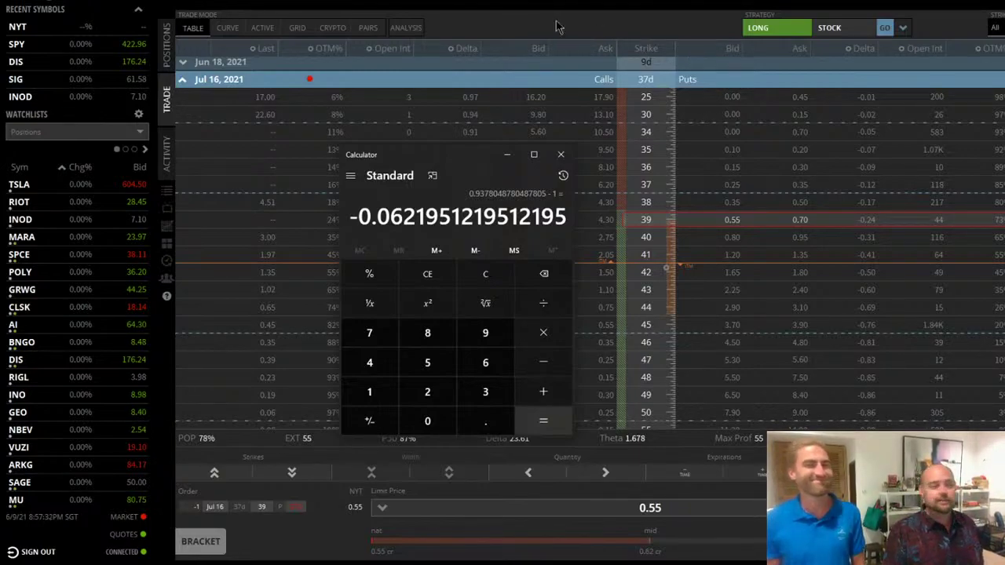
left_click(507, 154)
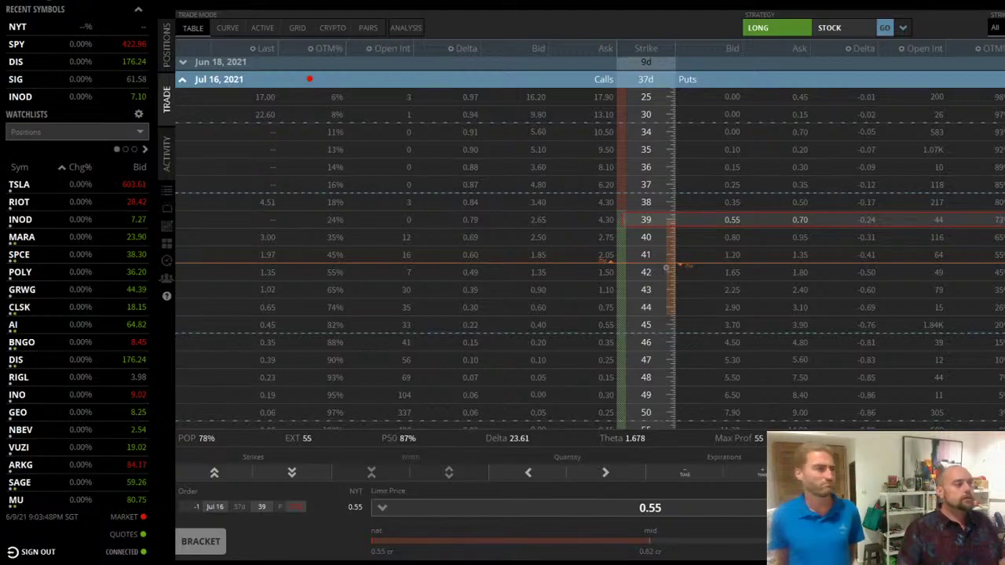
Check the open positions, bring up the AMC option chain, and look over its Jul 9, 2021 expiration.
left_click(167, 58)
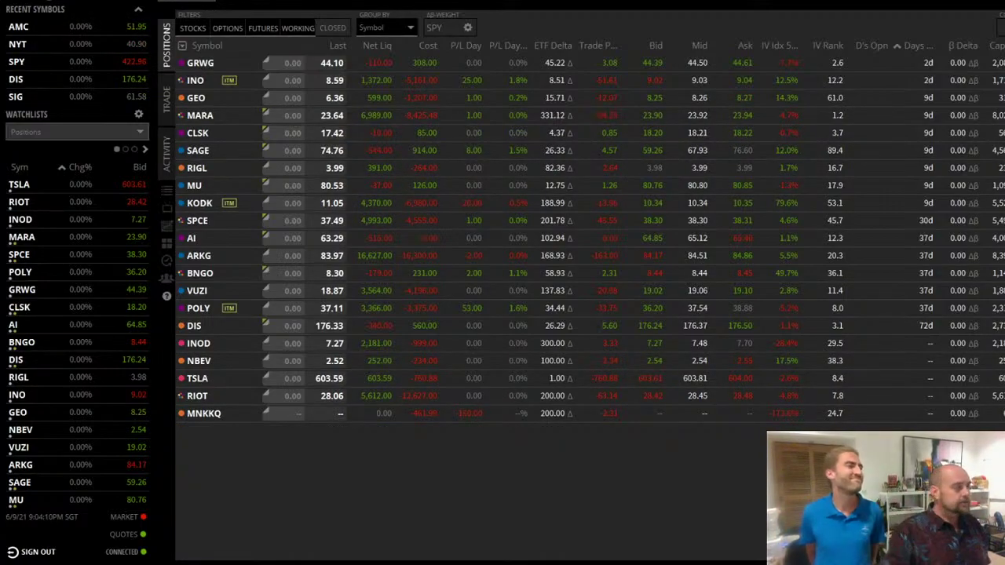
left_click(167, 98)
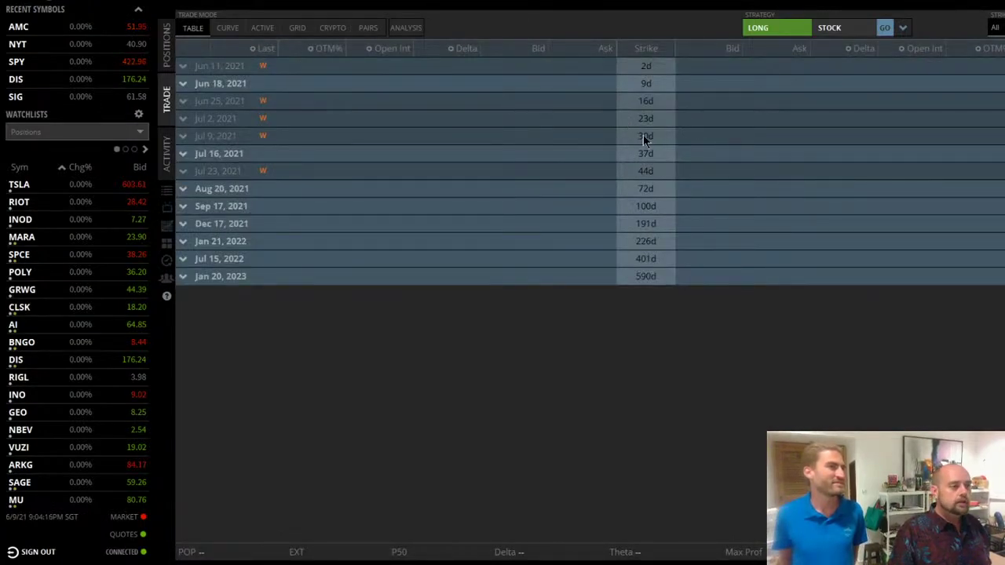
left_click(655, 137)
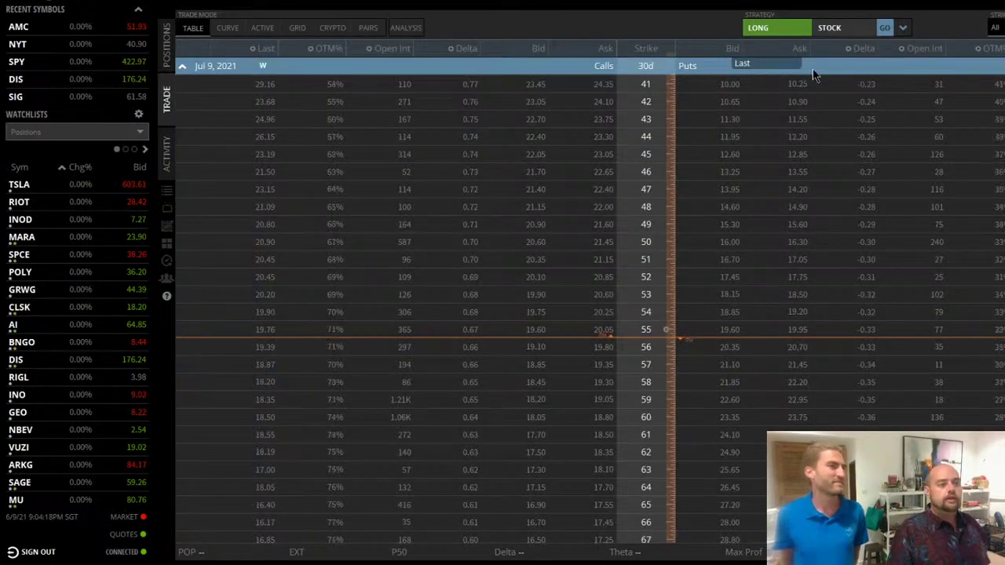
left_click(813, 69)
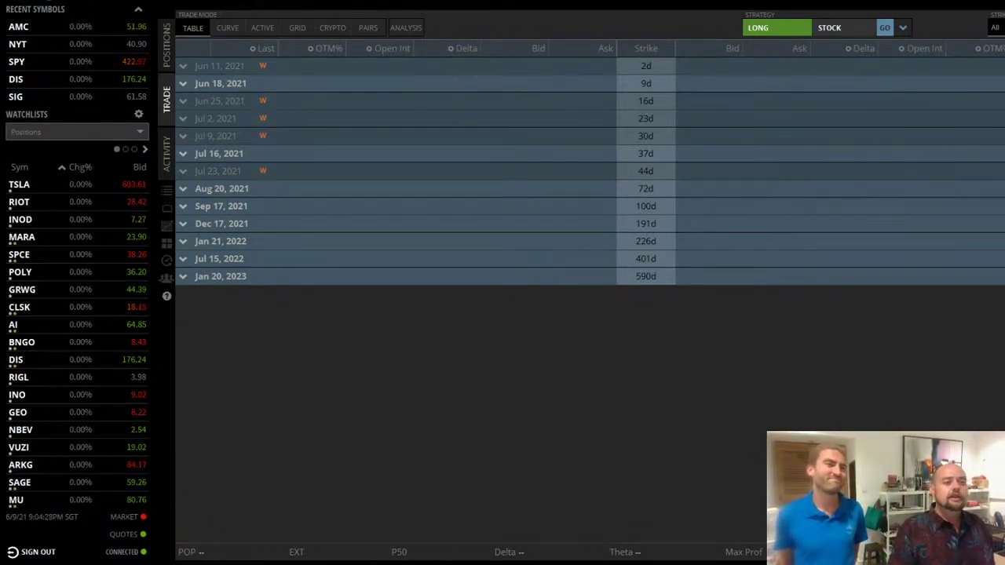
Set up an AMC order selling one Jul 2, 2021 put at the 52 strike for 16.40.
left_click(696, 119)
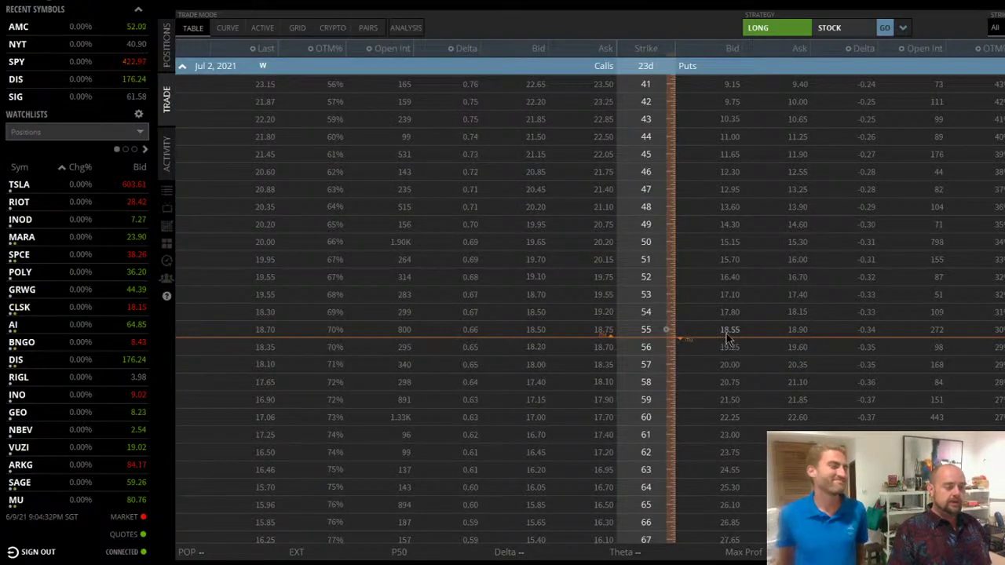
left_click(727, 334)
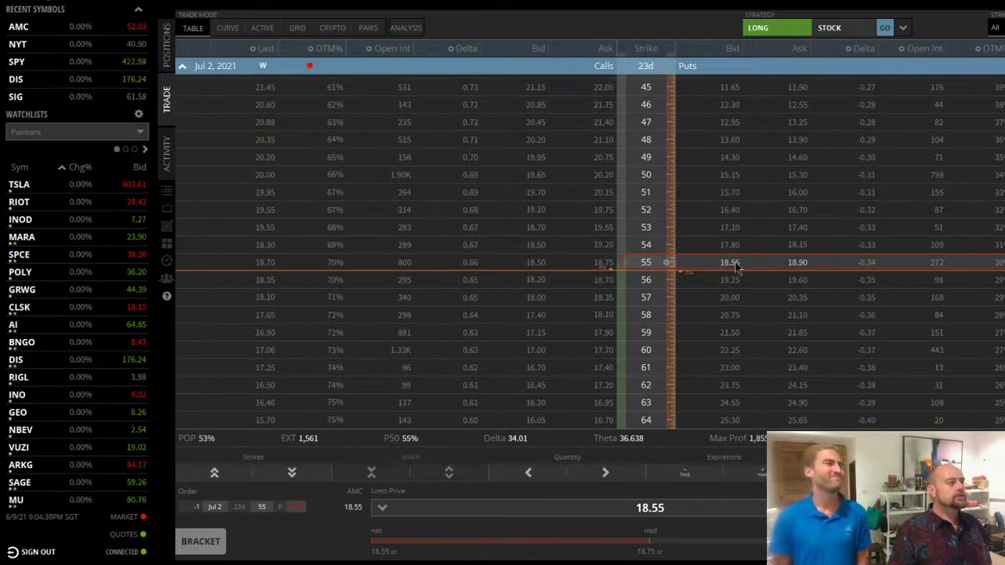
left_click(740, 208)
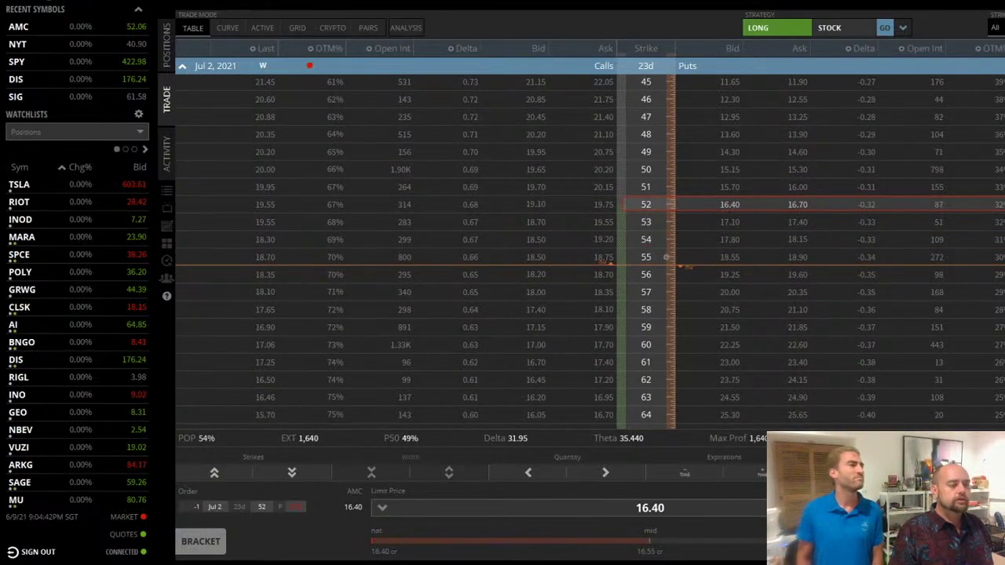
Divide the 16.4 AMC premium by the 52 strike in Calculator, and return to the option chain to collapse the Jul 2 expiration.
key("alt+Tab")
left_click(454, 160)
type("16.4+2")
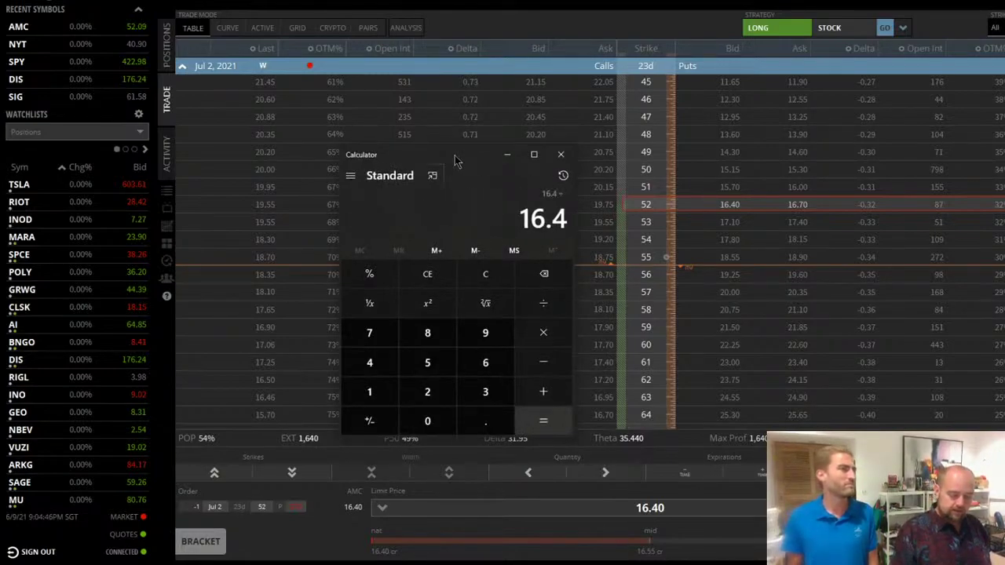
key("BackSpace")
type("52")
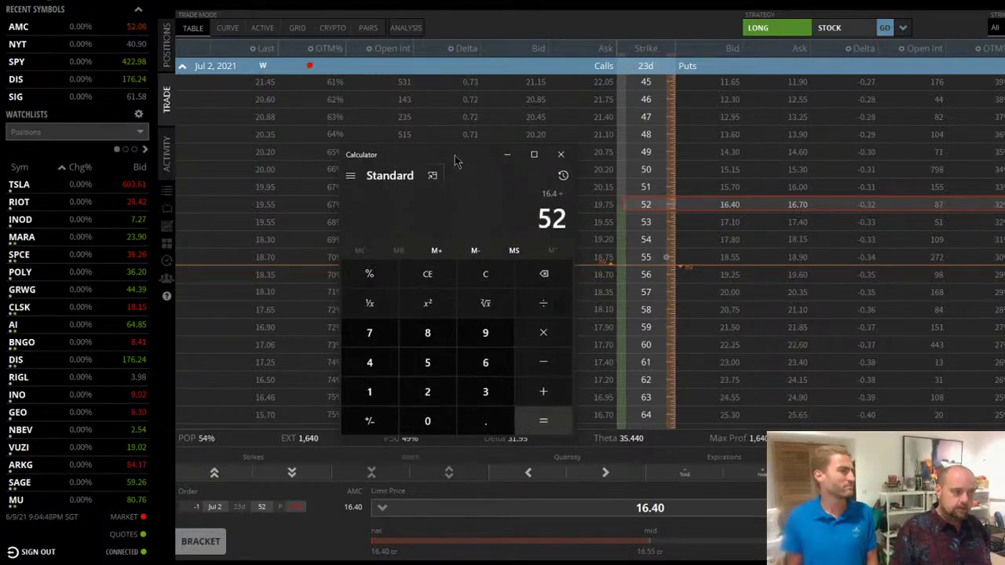
key("Return")
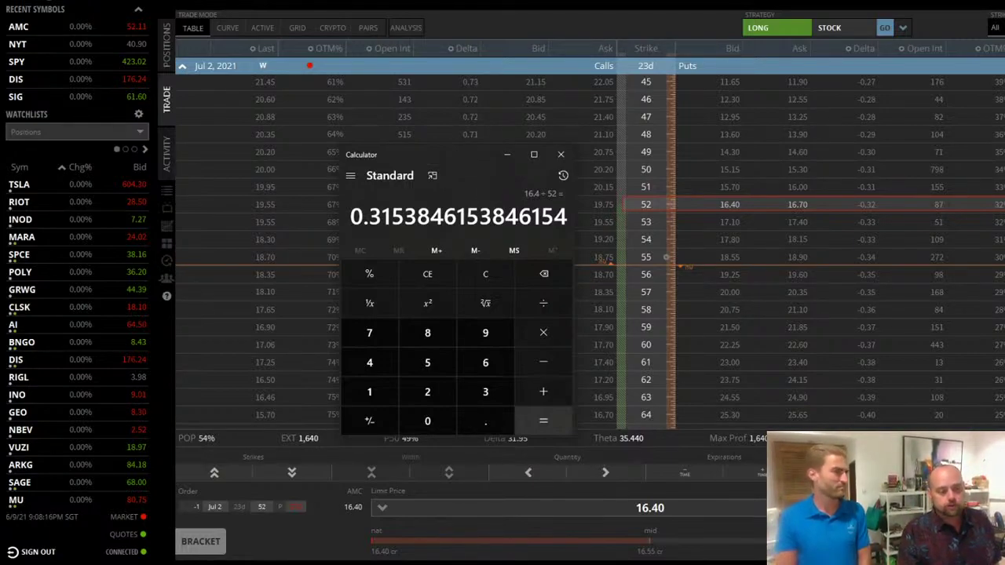
key("alt+Tab")
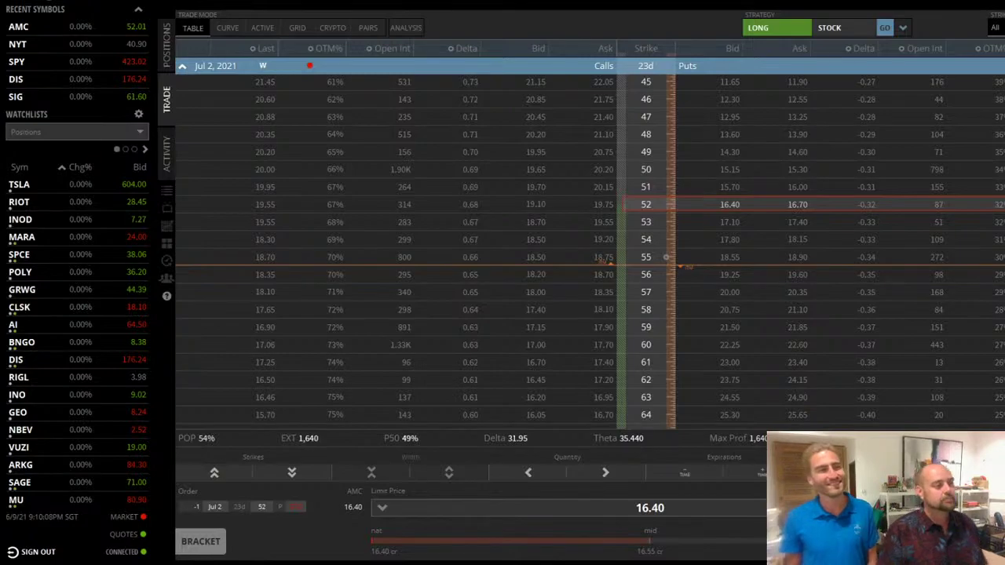
left_click(652, 69)
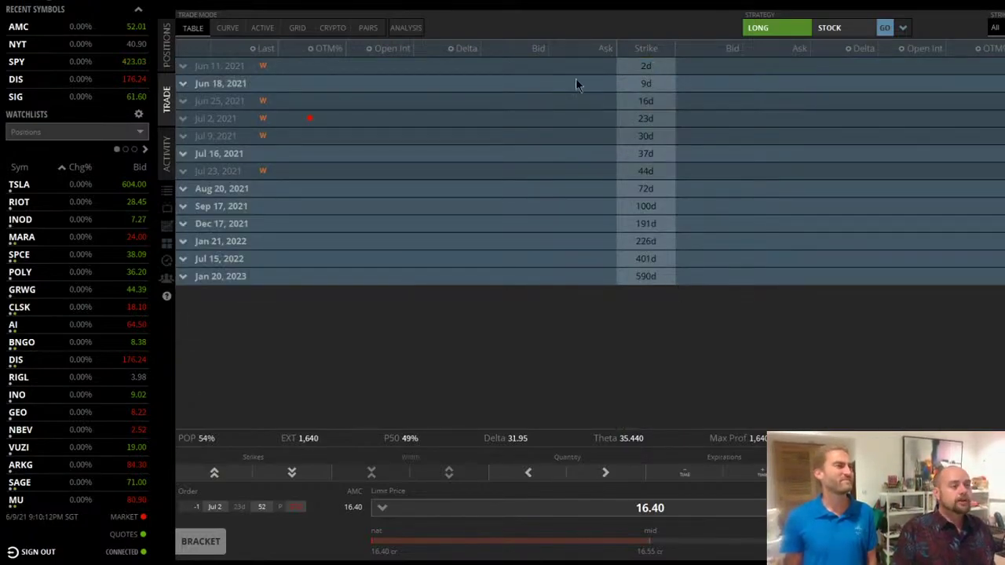
Replace the Jul 2 AMC order leg with one short Jun 18, 2021 put at the 38 strike for 3.75.
left_click(453, 81)
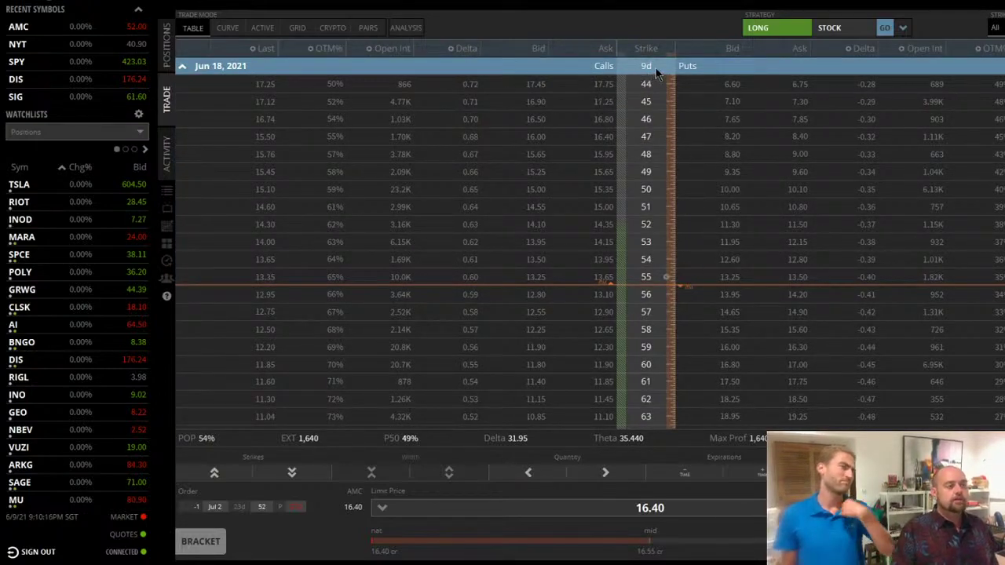
scroll(730, 282, "up", 1)
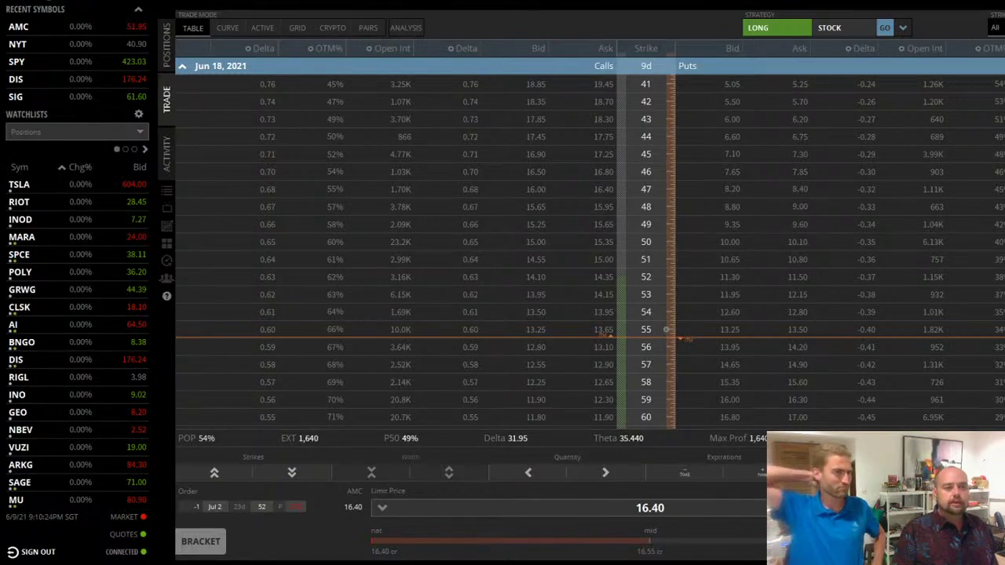
scroll(827, 140, "up", 2)
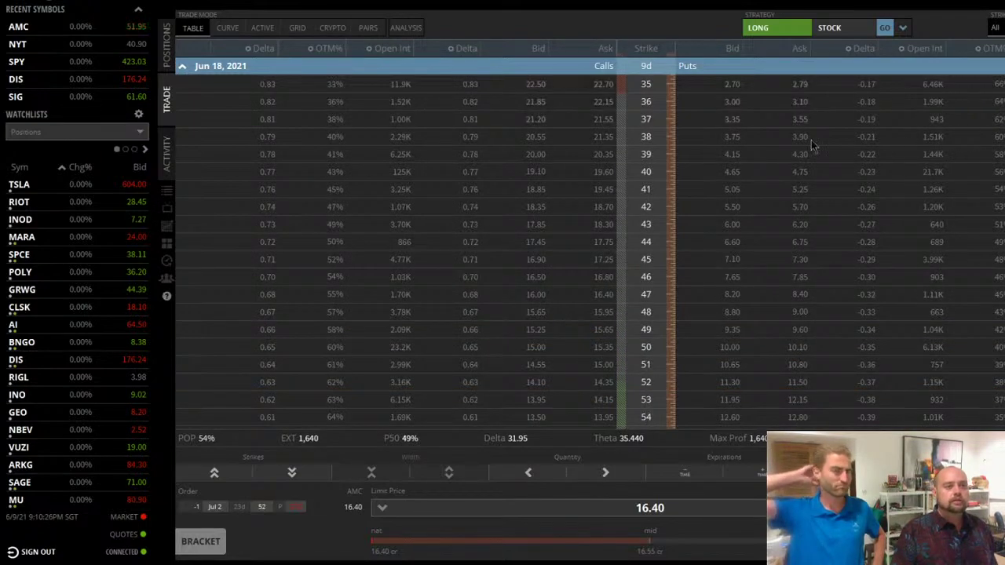
left_click(732, 137)
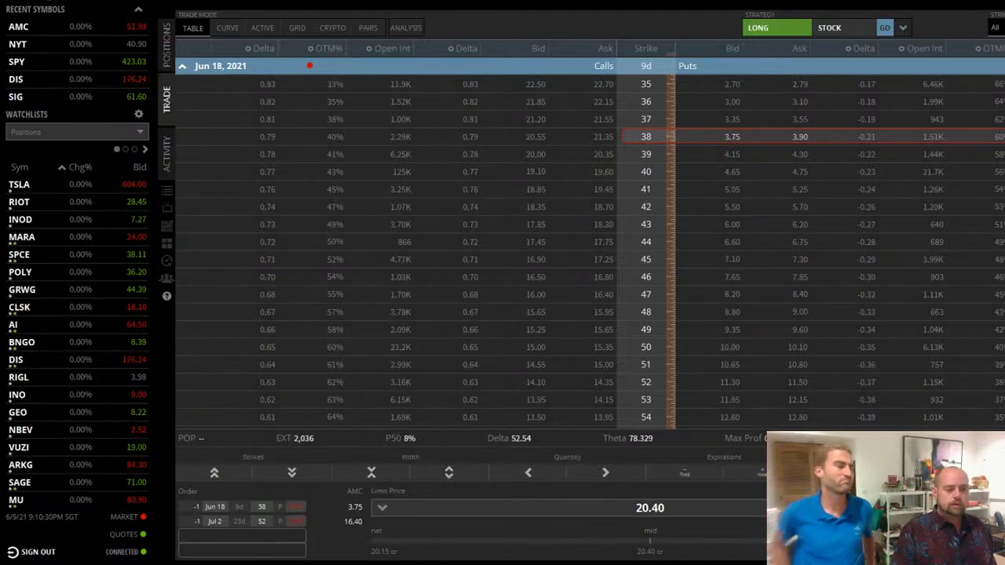
left_click(729, 138)
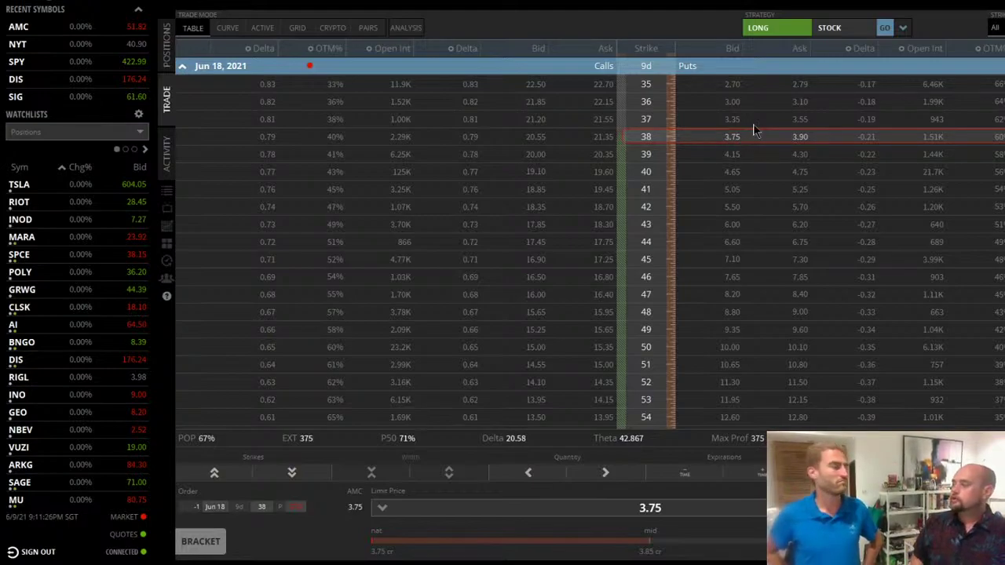
left_click_drag(752, 124, 754, 125)
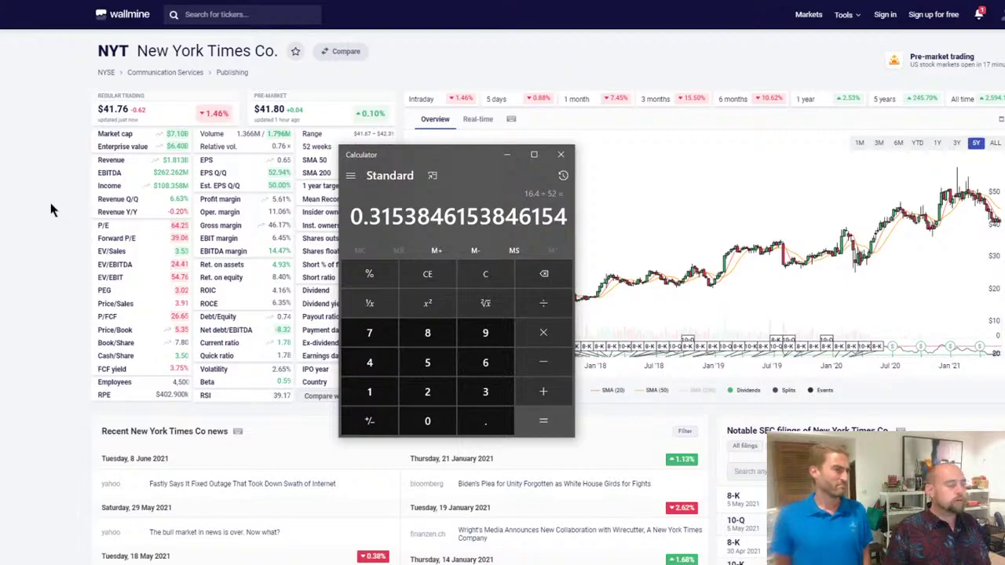
Switch to the Put Selling ROI Sorter and run it with the Wider 155060 filter.
left_click(55, 177)
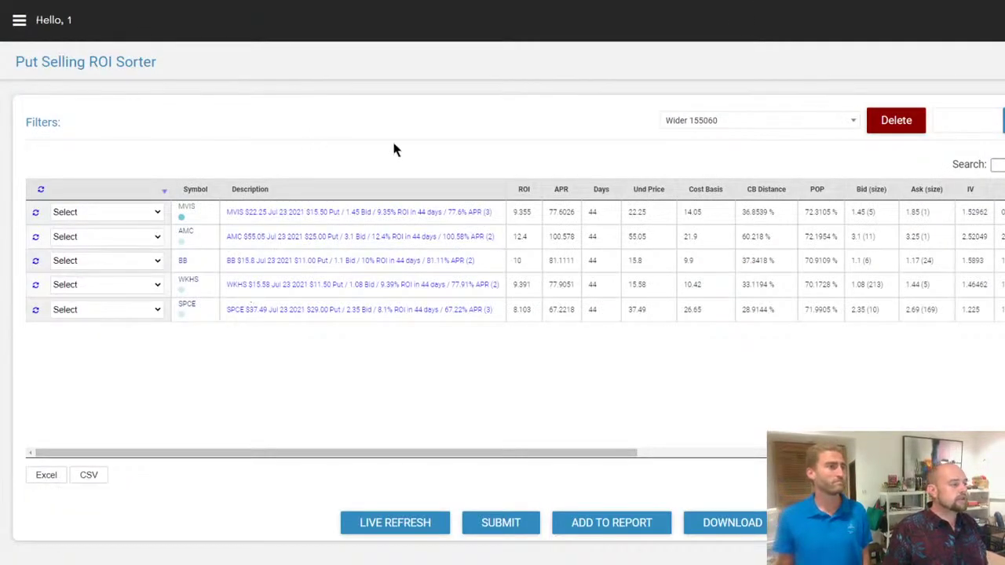
left_click(698, 122)
left_click(702, 177)
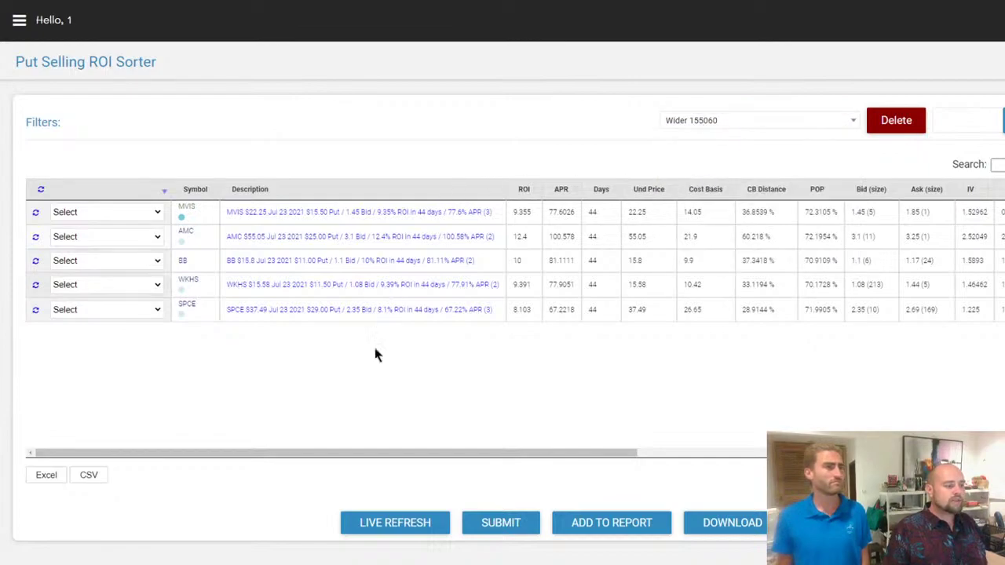
left_click(493, 523)
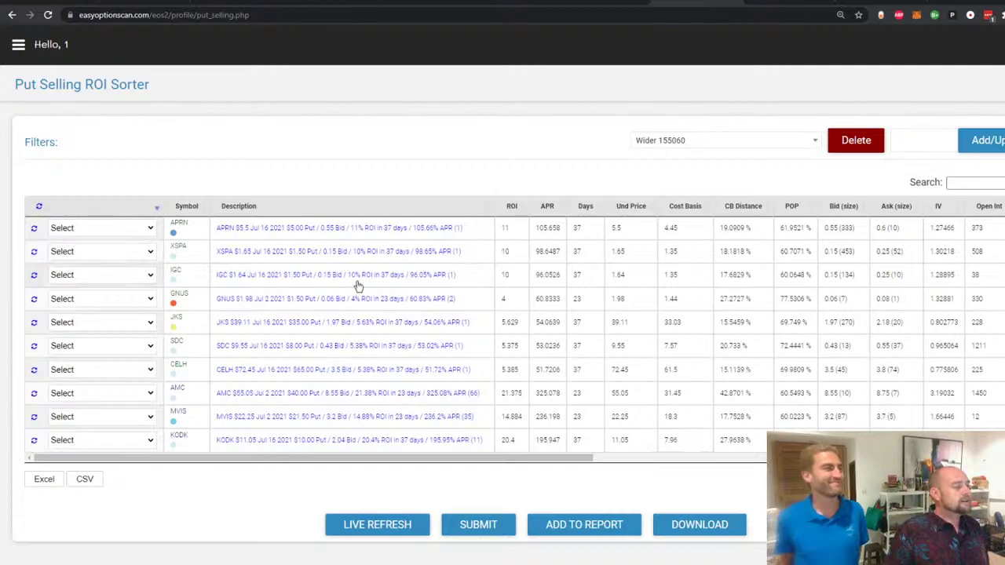
Examine the listed put-selling candidates and the company notes attached to their symbols, including APRN, XSPA and IGC.
mouse_move(179, 228)
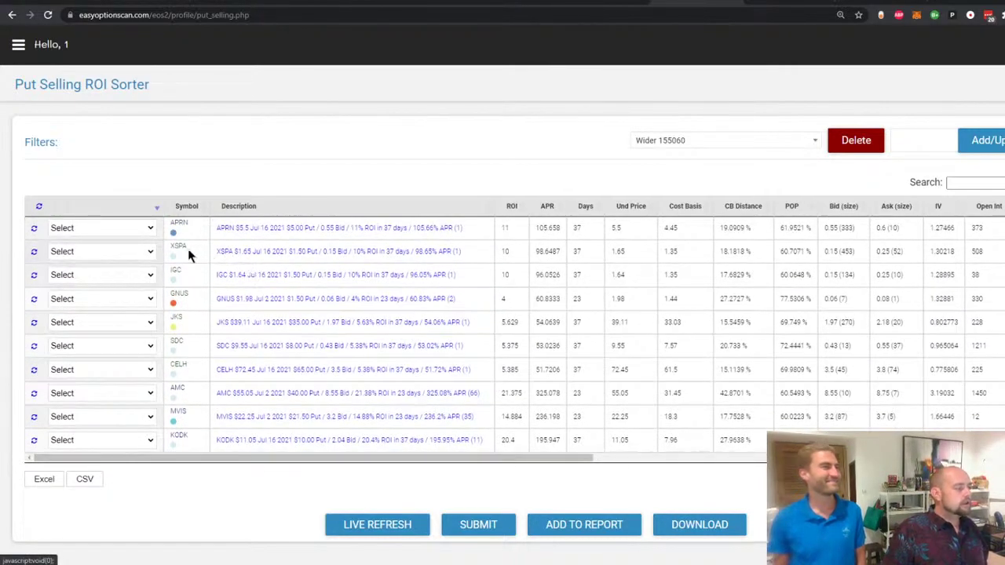
mouse_move(180, 251)
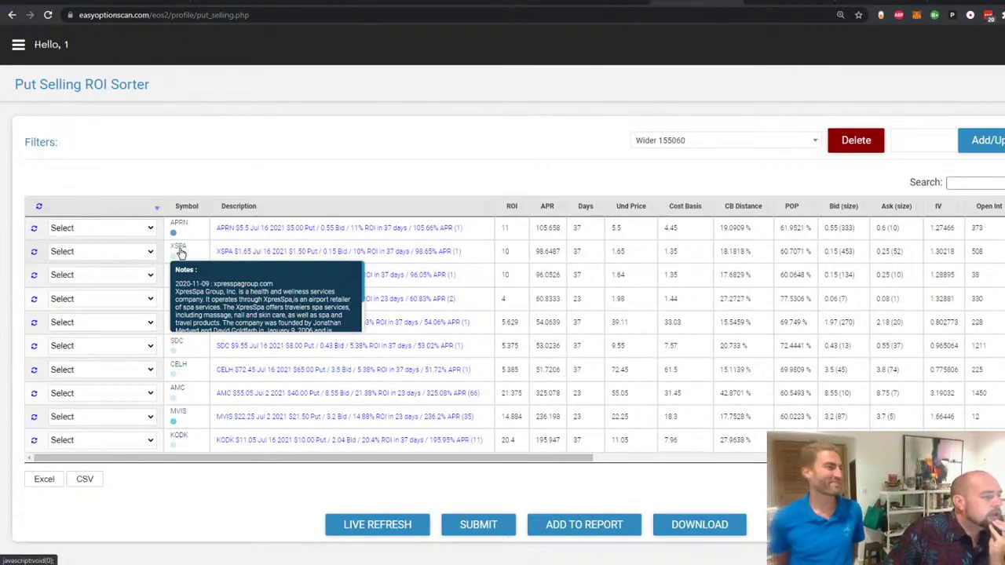
mouse_move(175, 273)
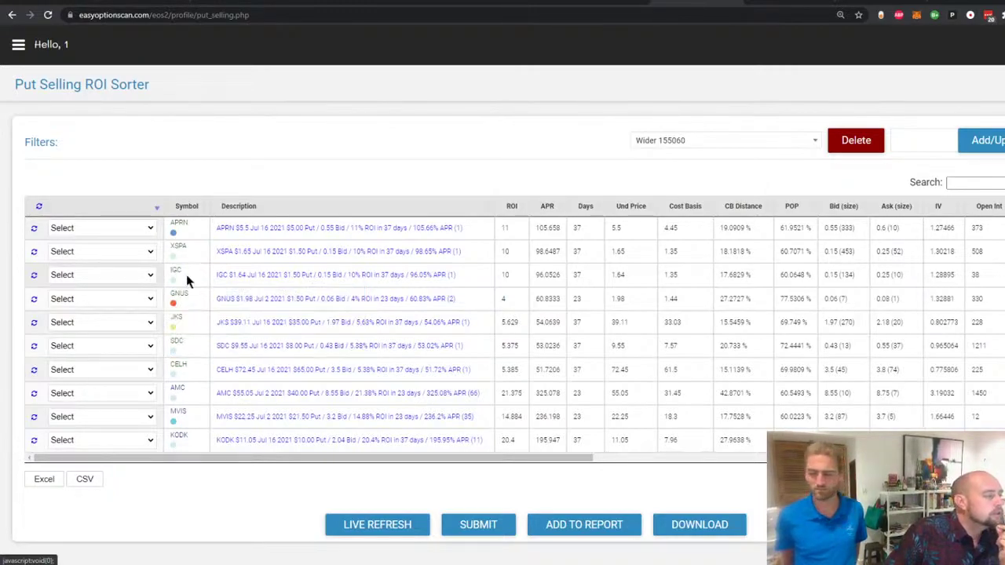
scroll(193, 281, "down", 1)
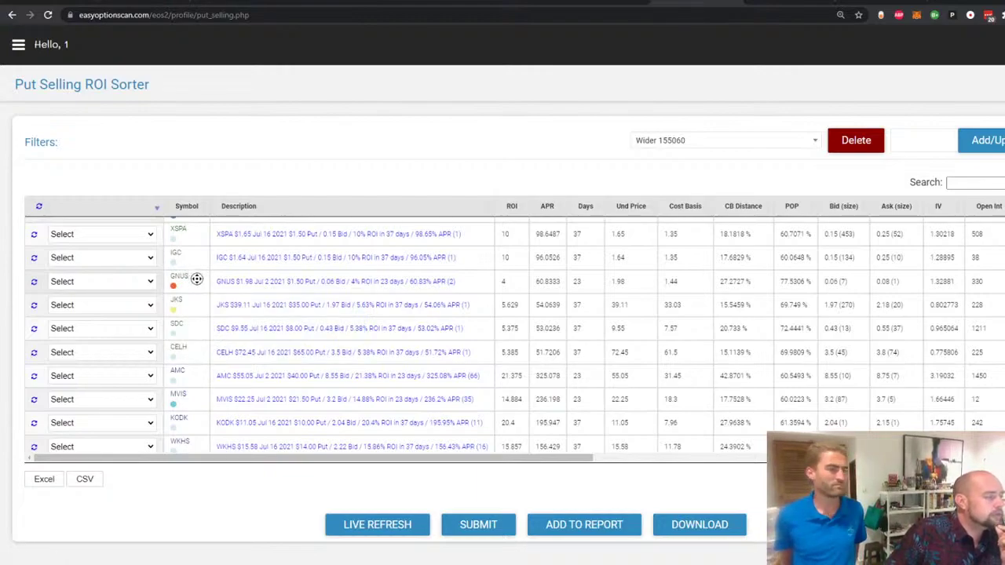
scroll(198, 277, "down", 1)
scroll(198, 278, "right", 1)
scroll(203, 297, "down", 2)
scroll(202, 297, "right", 1)
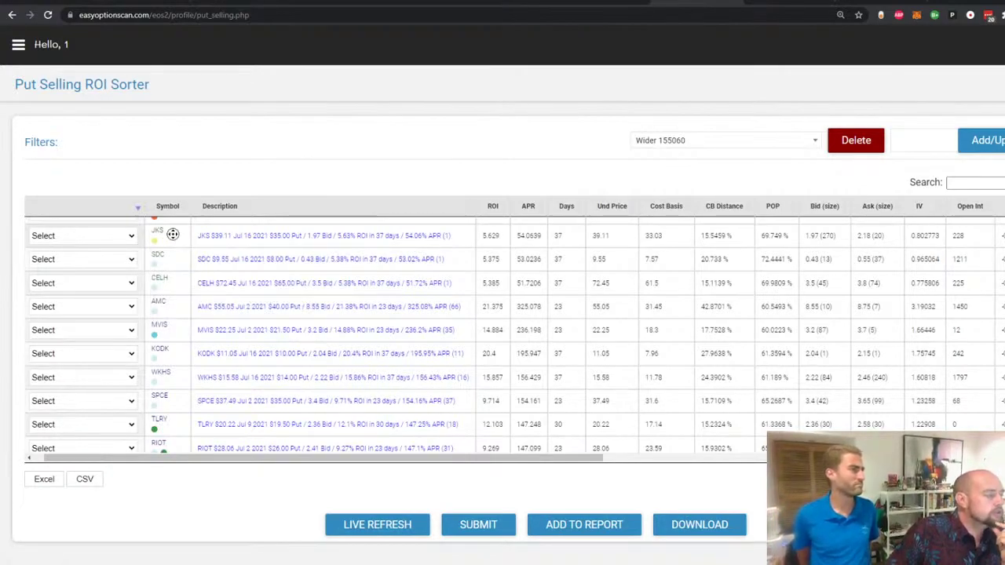
Open the CELH stock page from the sorter results, and switch to tastyworks to check the open positions.
left_click(165, 281)
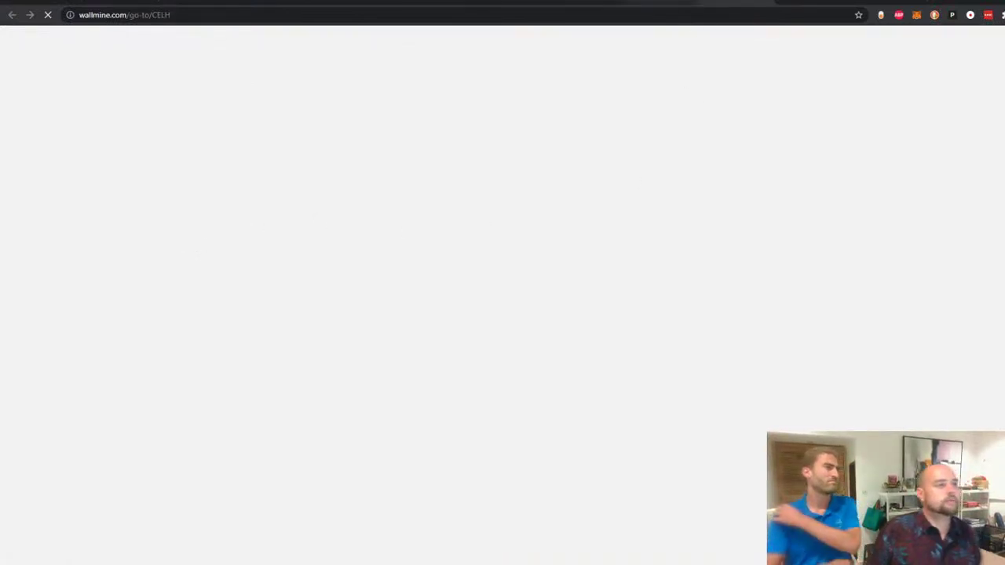
key("ctrl+w")
key("alt+Tab")
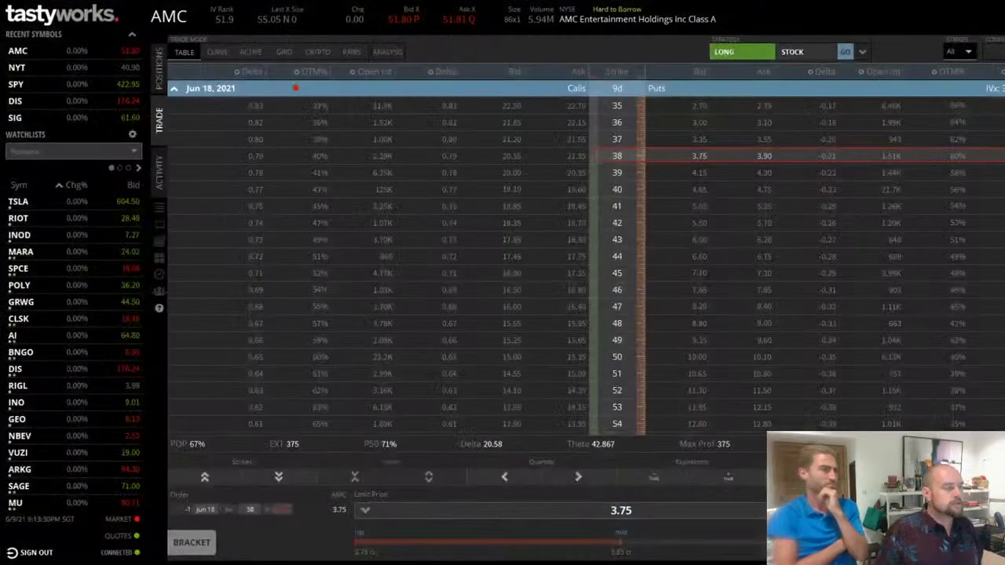
left_click(160, 73)
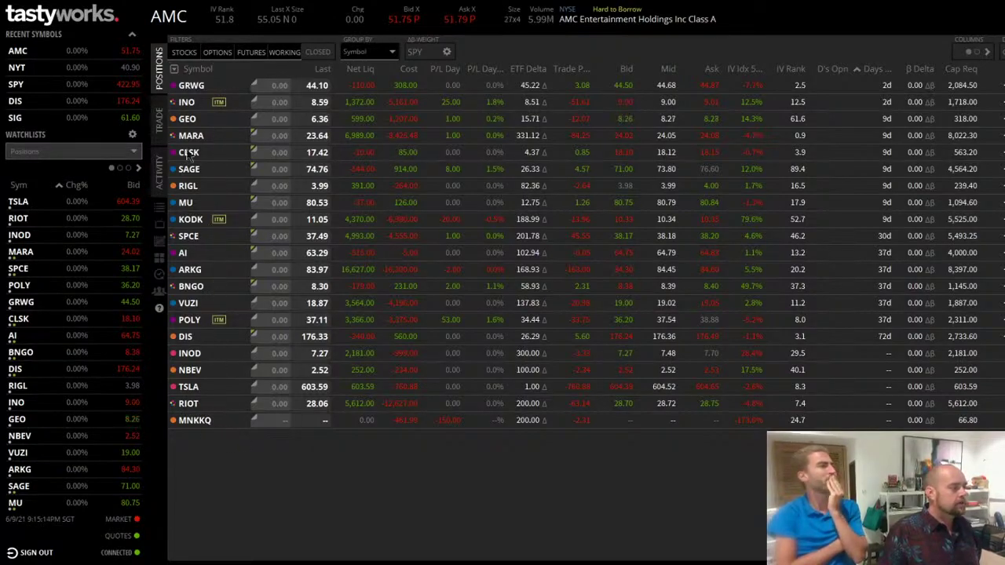
Return to the CELH page on Wallmine, review its price chart over 1Y and 3Y, and bring up its quarterly financials.
key("alt+Tab")
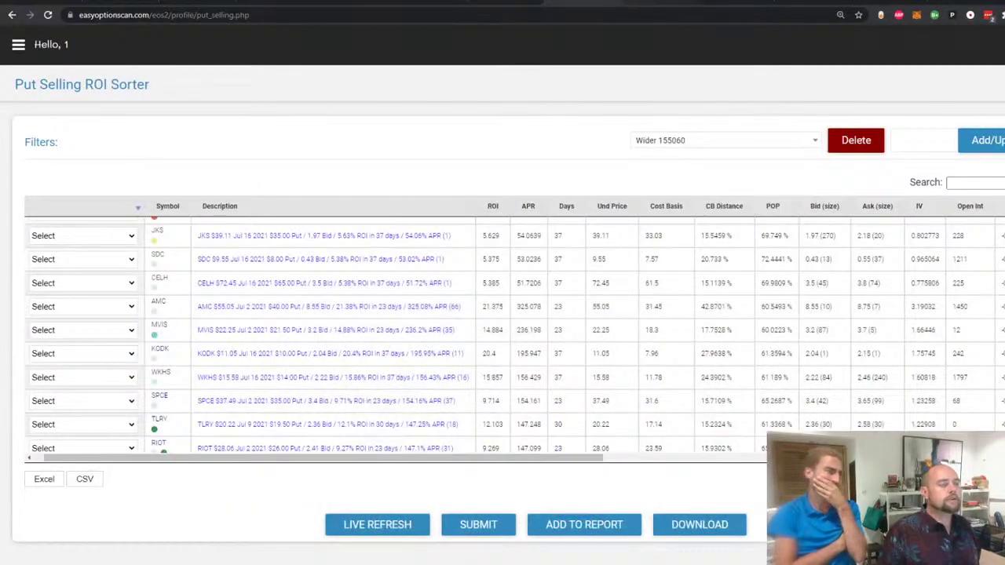
key("alt+Tab")
key("alt+Tab")
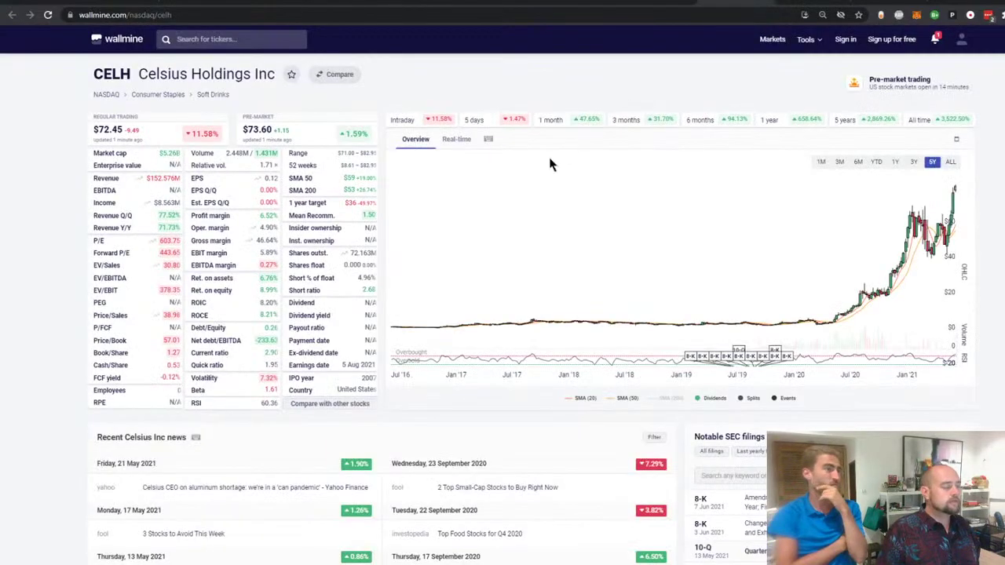
left_click(895, 161)
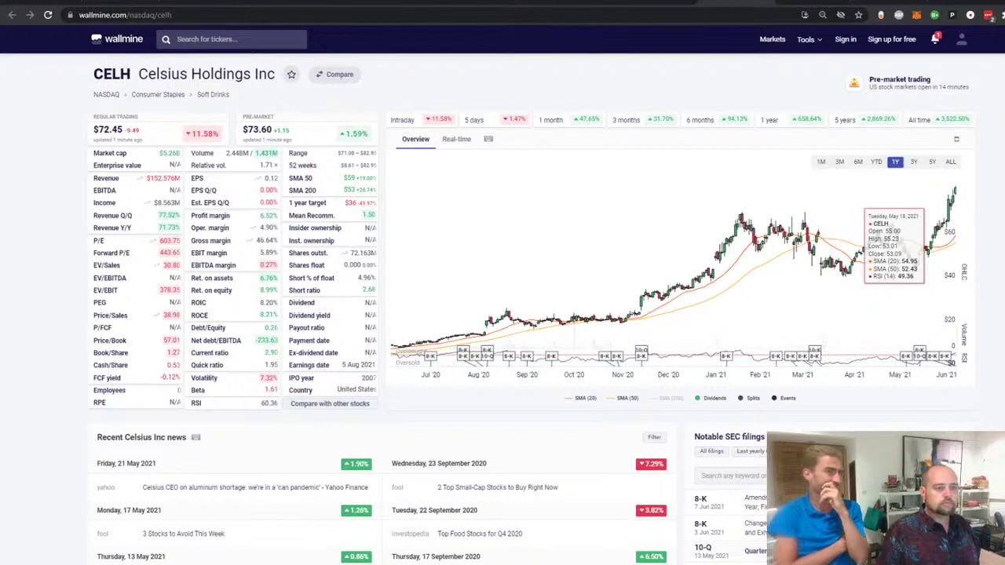
scroll(986, 314, "down", 6)
scroll(997, 289, "up", 6)
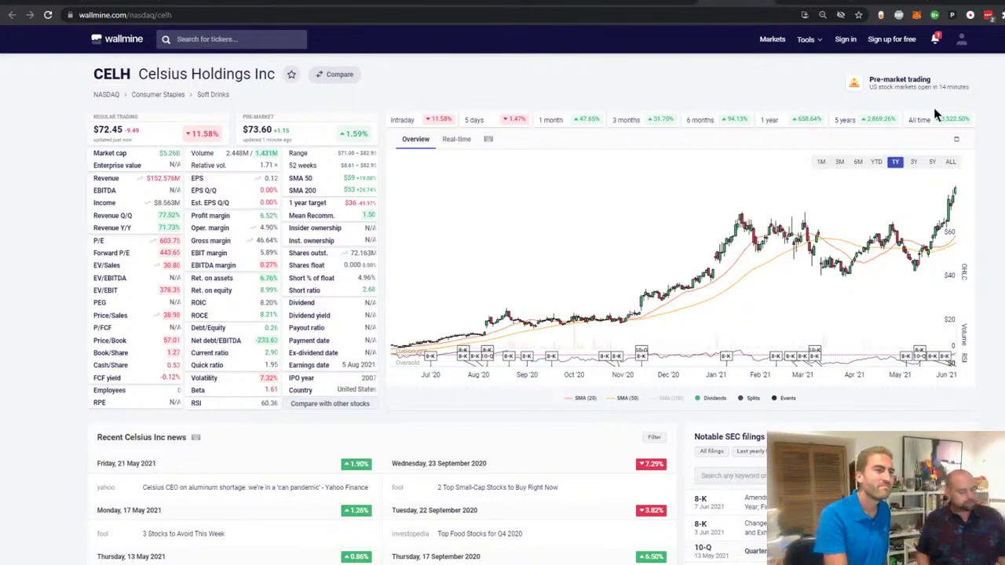
left_click(914, 163)
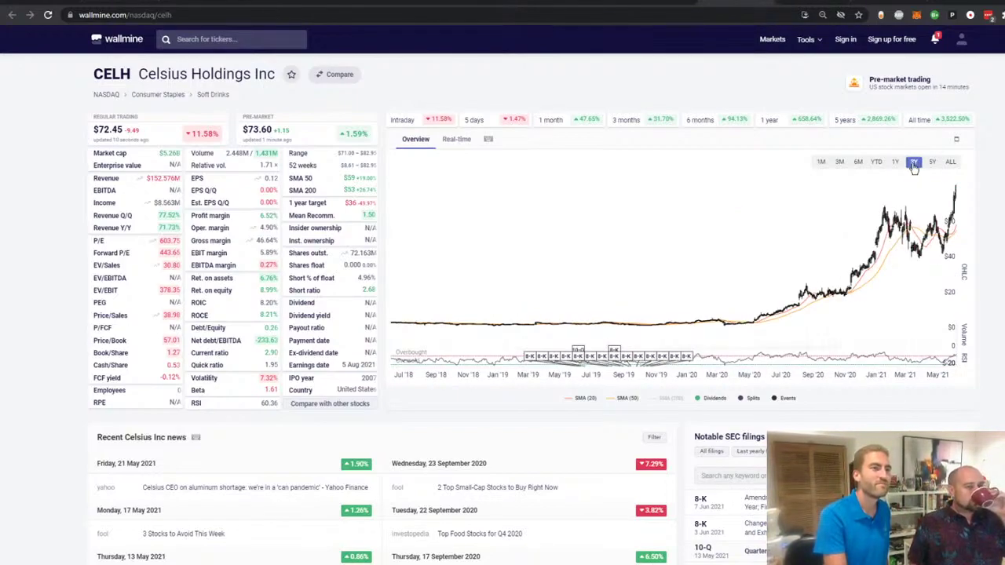
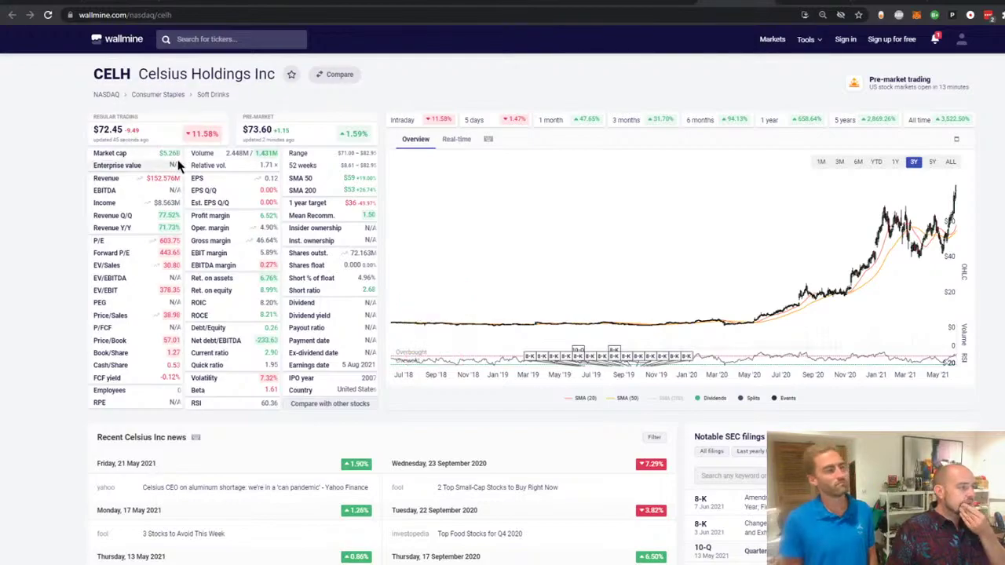
scroll(63, 216, "down", 10)
scroll(66, 234, "down", 15)
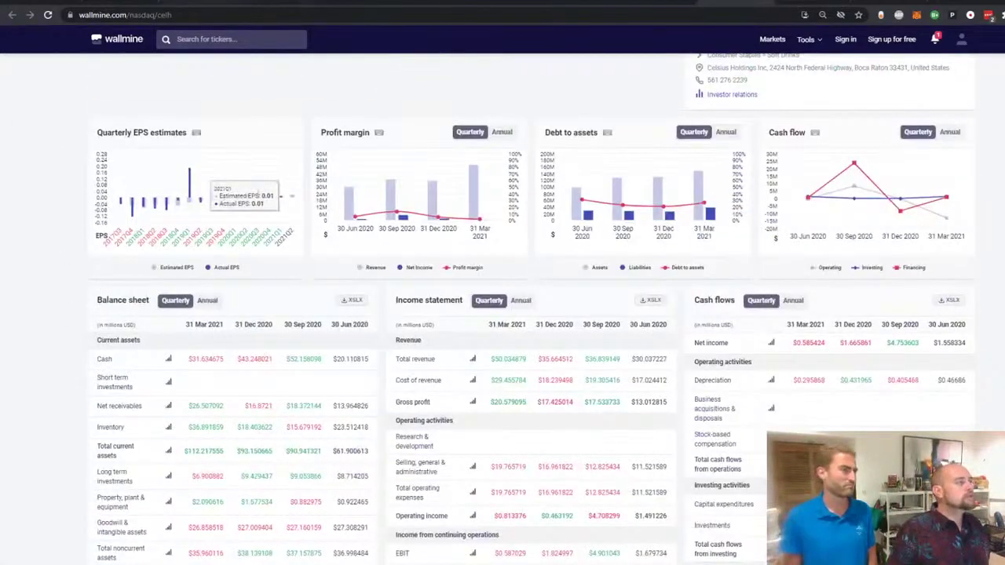
Switch to the Wheel MWS spreadsheet, search for "cel", and select the name cell in the CELH row.
key("ctrl+Tab")
key("ctrl+f")
type("ce")
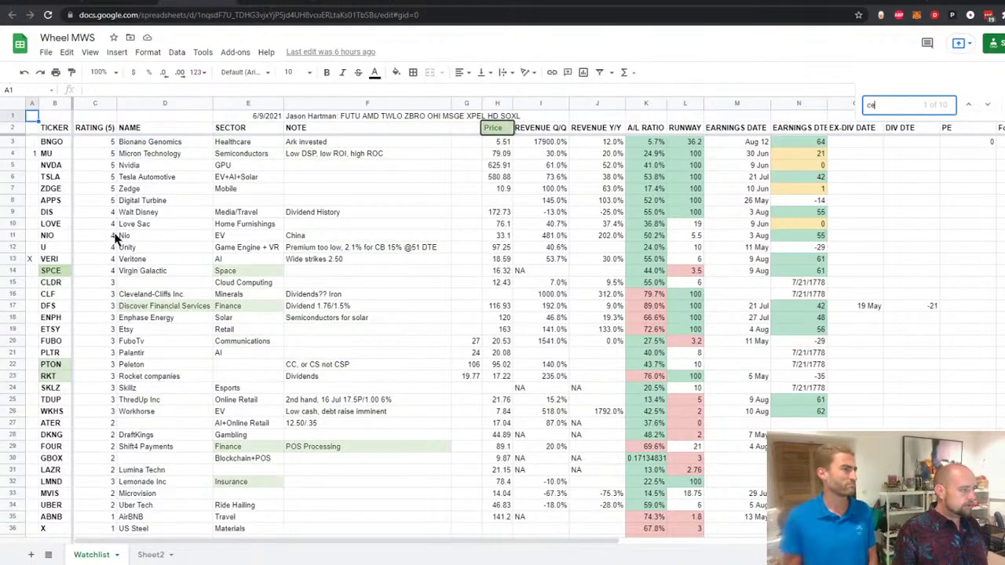
type("l")
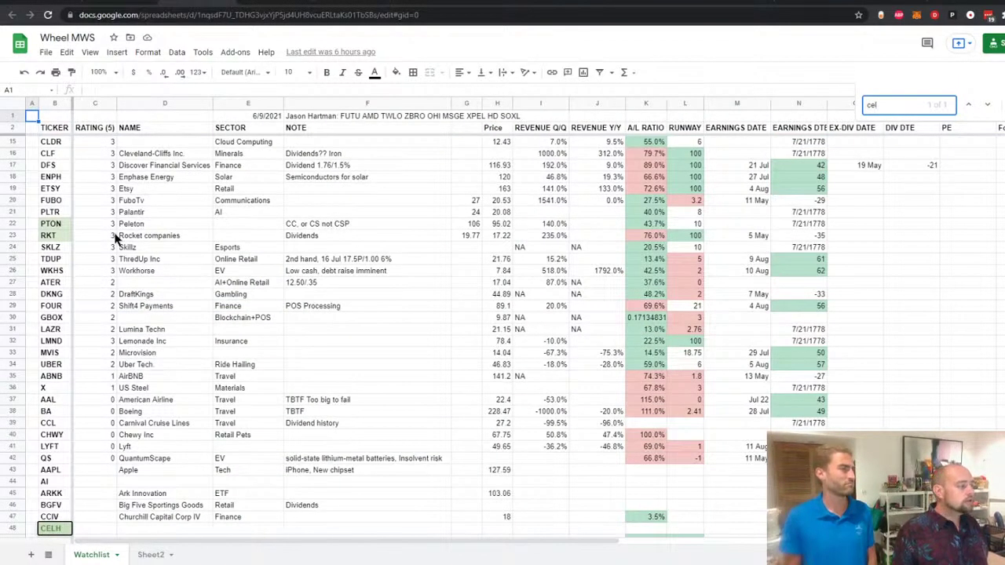
scroll(202, 414, "down", 2)
left_click(171, 444)
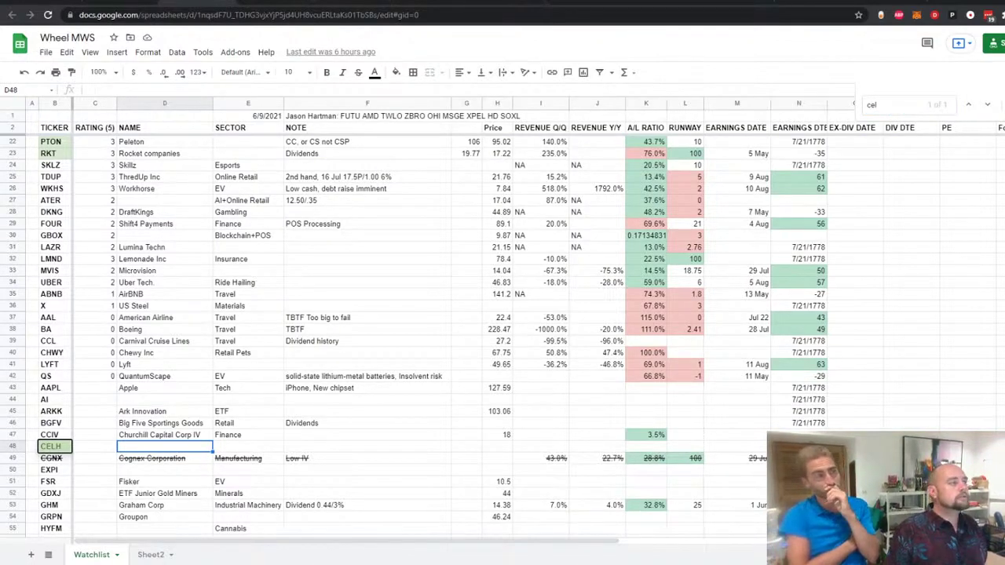
Look up CELH's revenue growth on Wallmine and enter 77% for Revenue Q/Q and 71% for Revenue Y/Y in its watchlist row.
left_click(706, 2)
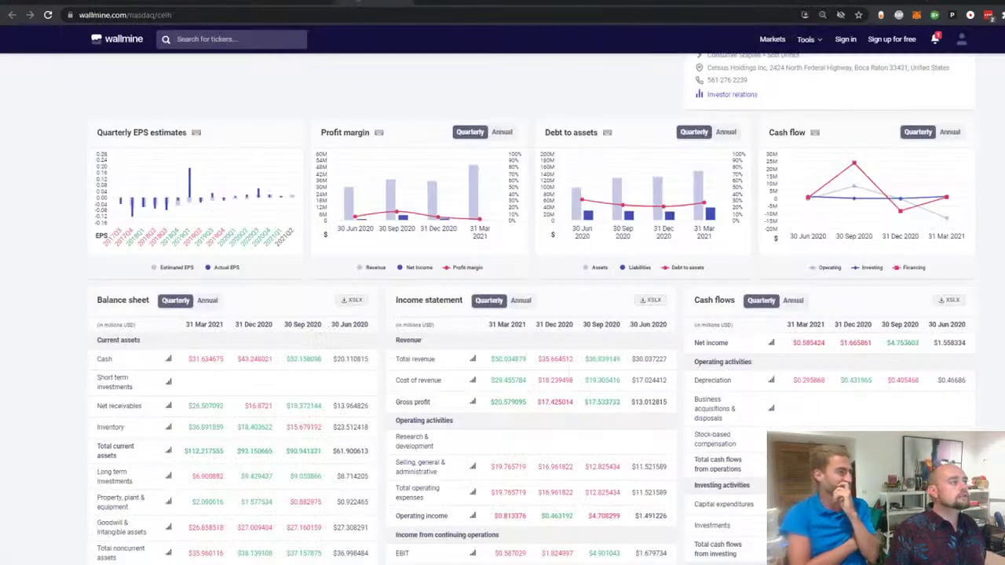
scroll(67, 242, "up", 5)
scroll(68, 242, "up", 10)
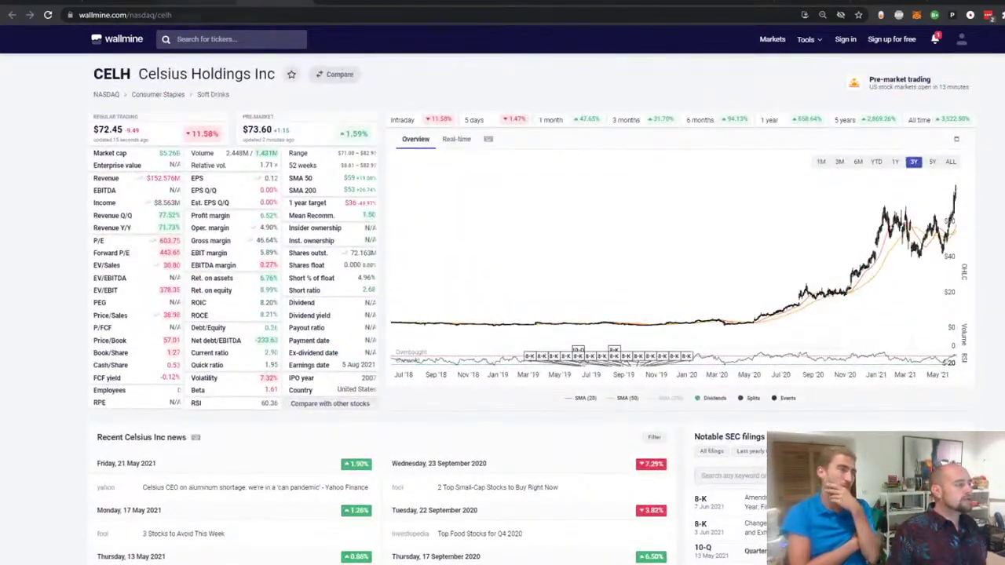
key("ctrl+shift+Tab")
left_click(554, 448)
type("77%")
key("Tab")
type("71%")
key("Tab")
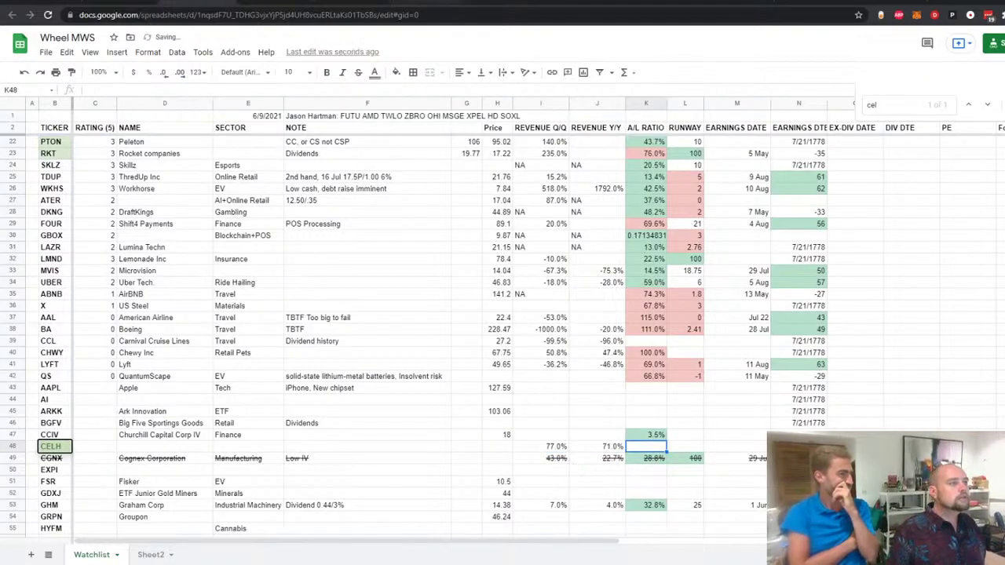
Bring up CELH's balance sheet on Wallmine and divide its total liabilities of 39 by total assets of 148 in Calculator.
key("ctrl+Tab")
scroll(63, 381, "down", 15)
scroll(71, 383, "down", 3)
scroll(71, 377, "up", 3)
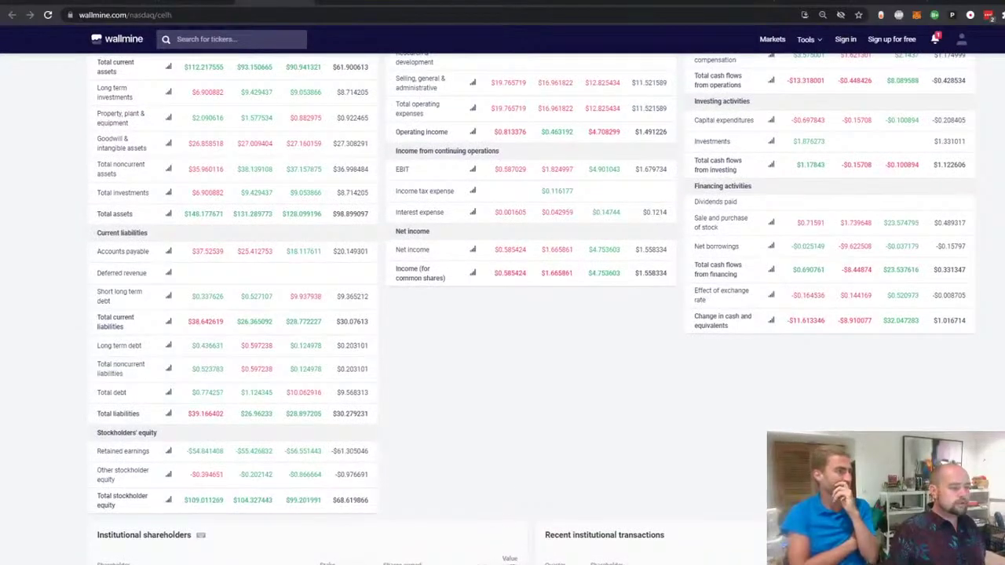
key("alt+Tab")
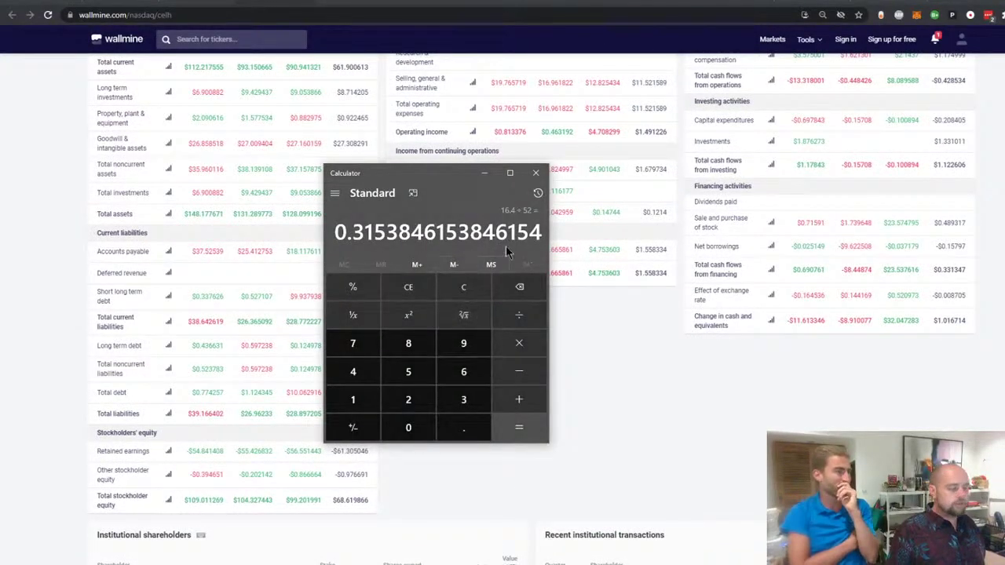
type("39+1478")
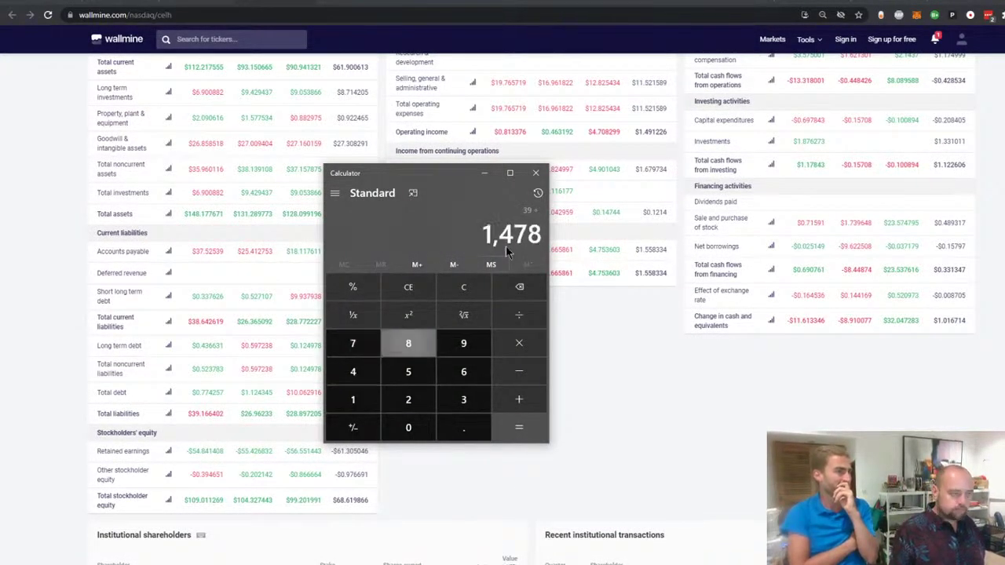
key("Delete")
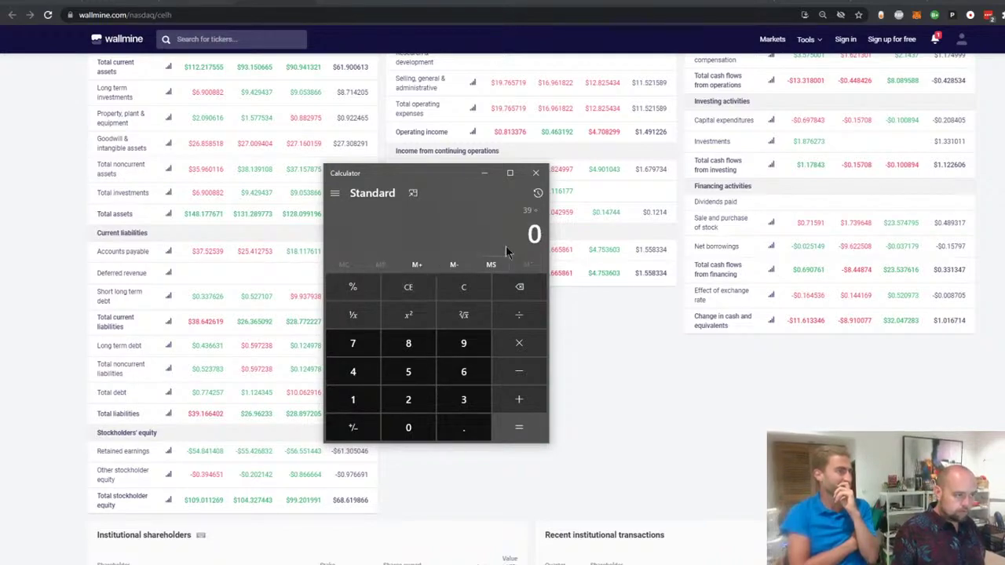
type("148")
key("Return")
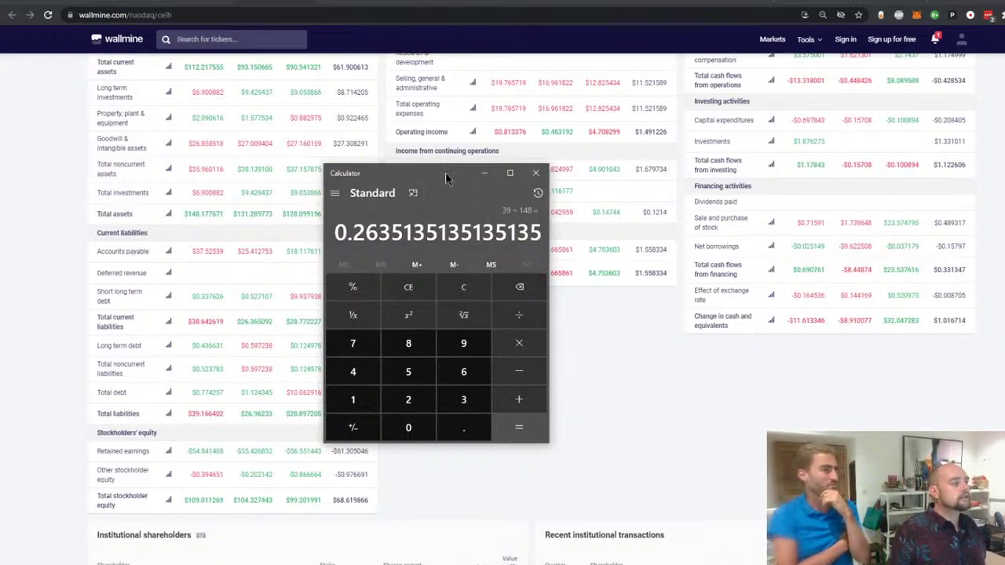
Enter the Calculator result as 26.3% for A/L Ratio in the CELH row of the Wheel MWS spreadsheet.
left_click_drag(444, 172, 590, 171)
key("alt+Tab")
key("alt+Tab")
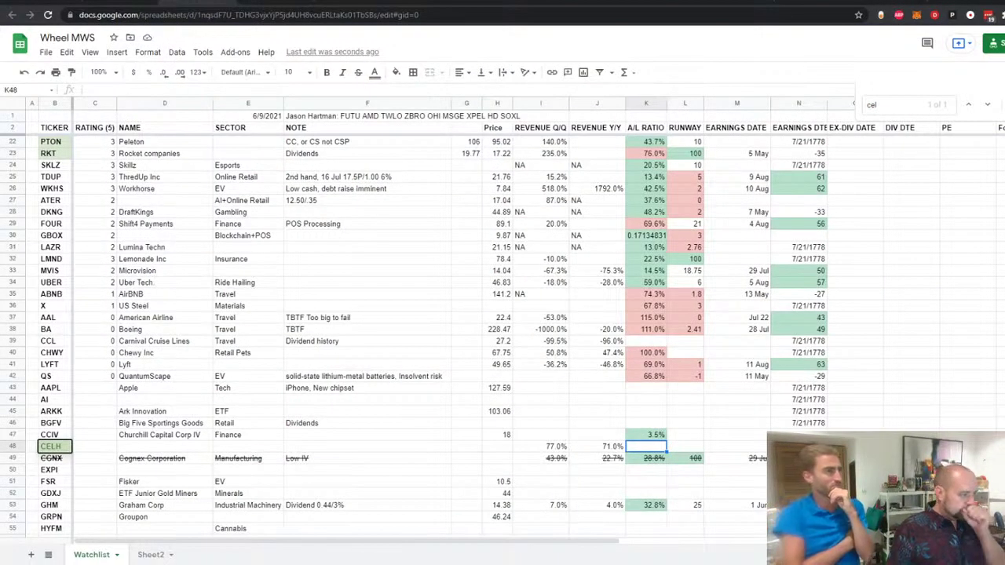
left_click(647, 448)
type("26")
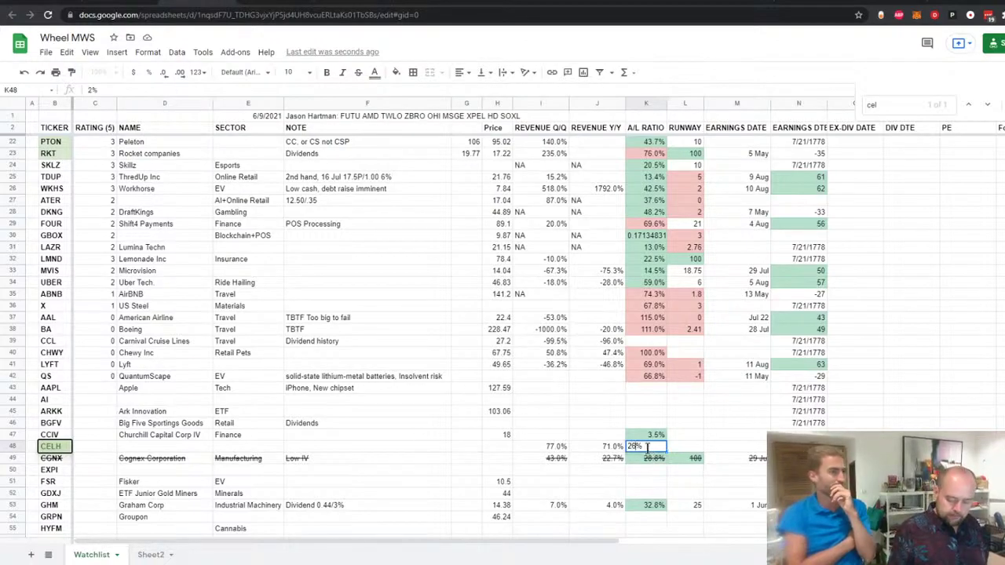
left_click(236, 3)
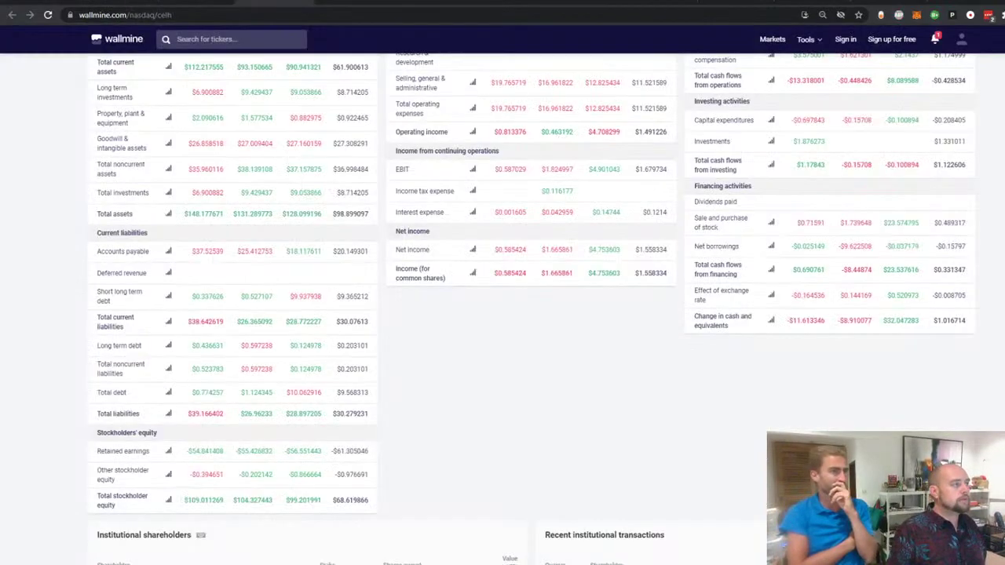
key("ctrl+shift+Tab")
key("ctrl+Tab")
scroll(250, 256, "up", 2)
scroll(250, 256, "down", 1)
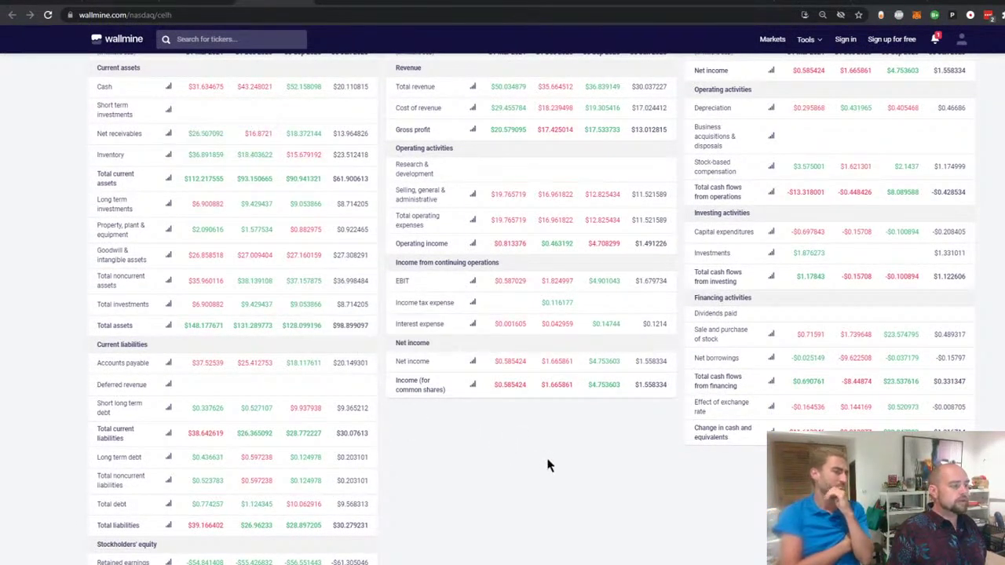
key("alt+Tab")
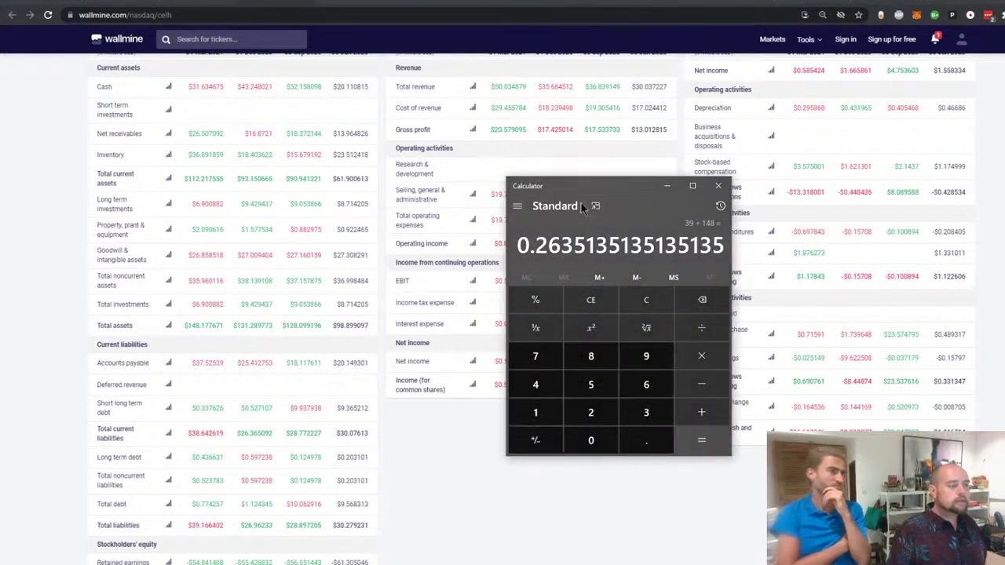
key("alt+Tab")
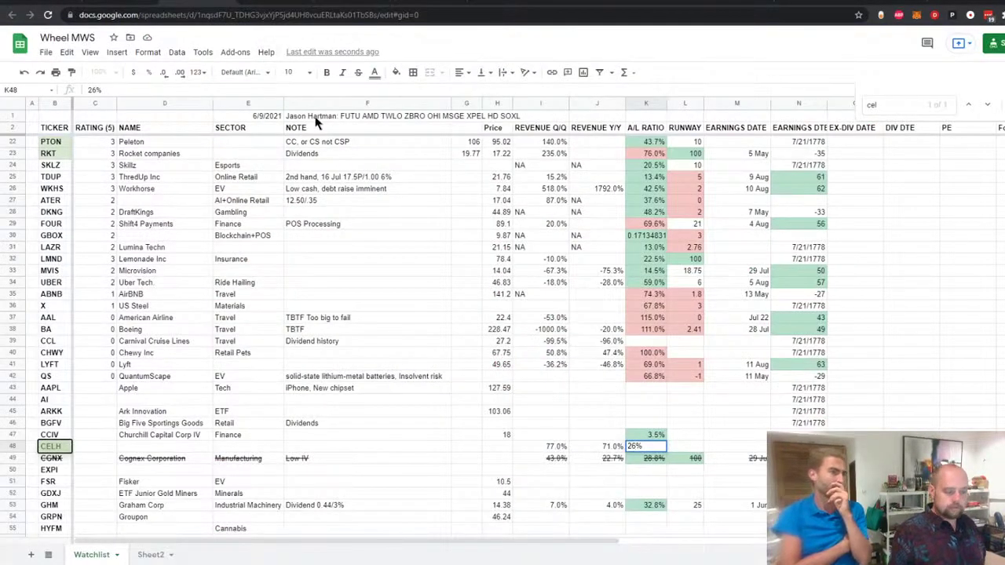
type(".3")
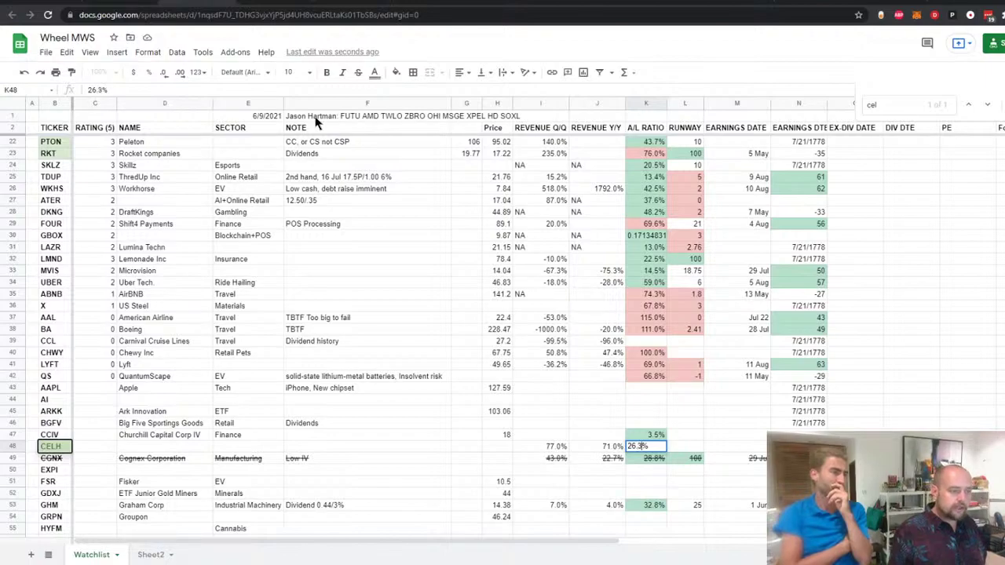
key("Tab")
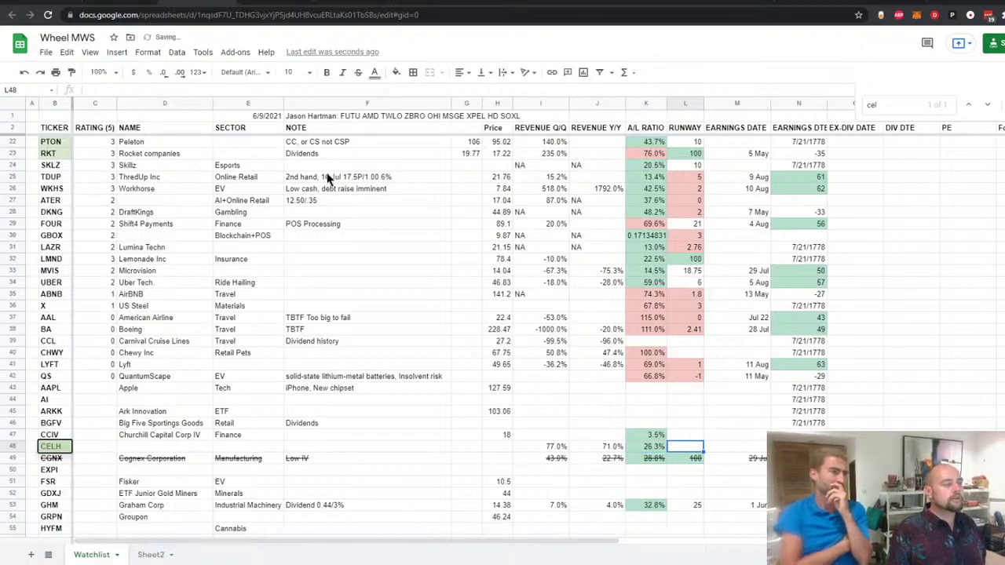
Review CELH's annual balance sheet, income statement and cash flows on Wallmine, and switch the statements back to quarterly.
key("alt+Tab")
scroll(558, 466, "up", 3)
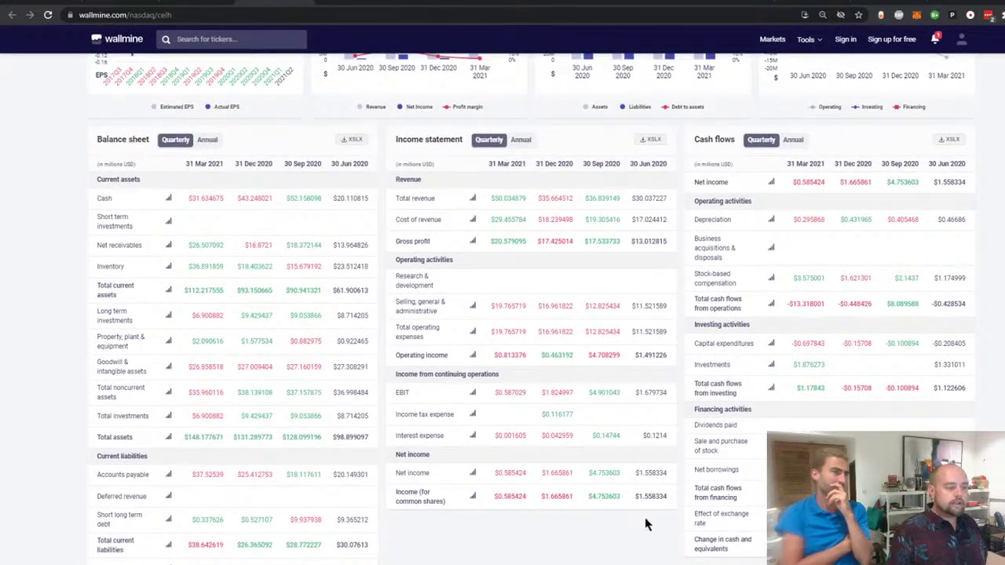
left_click(520, 139)
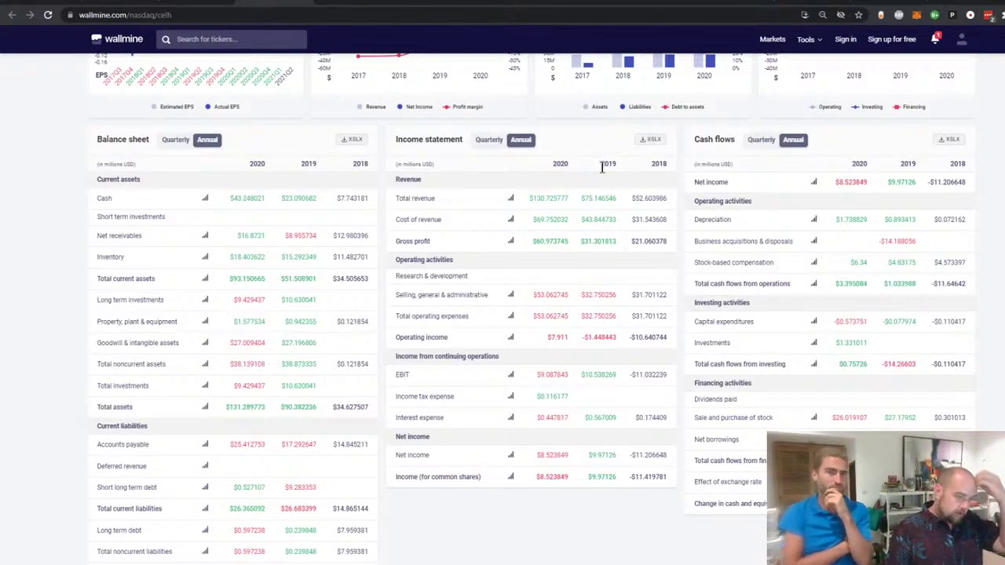
mouse_move(598, 482)
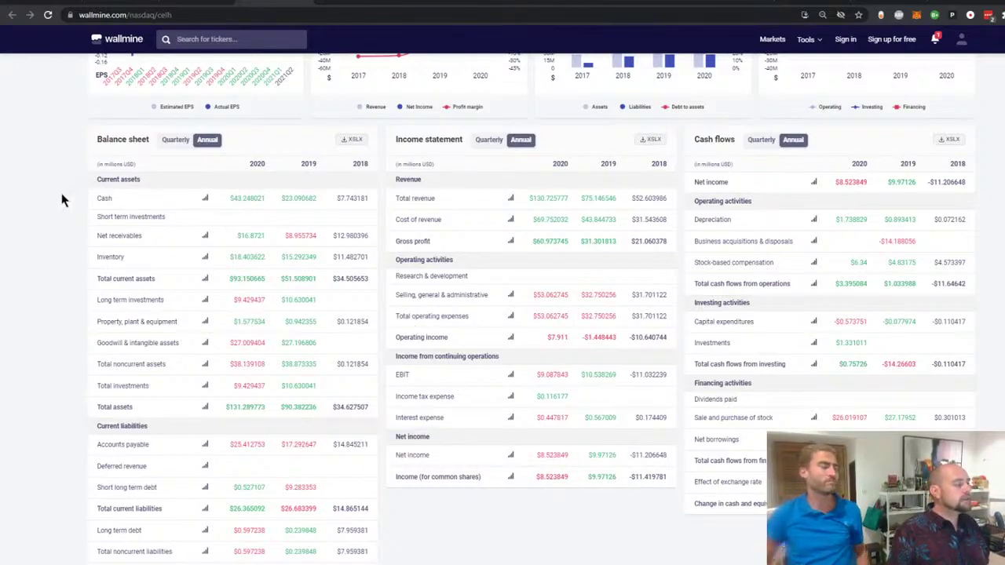
scroll(72, 194, "down", 1)
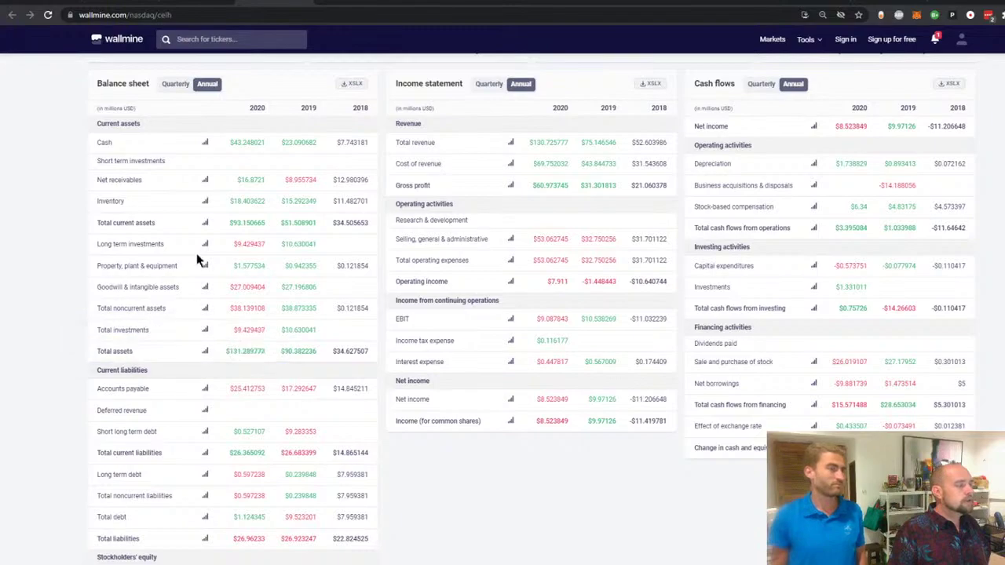
mouse_move(223, 144)
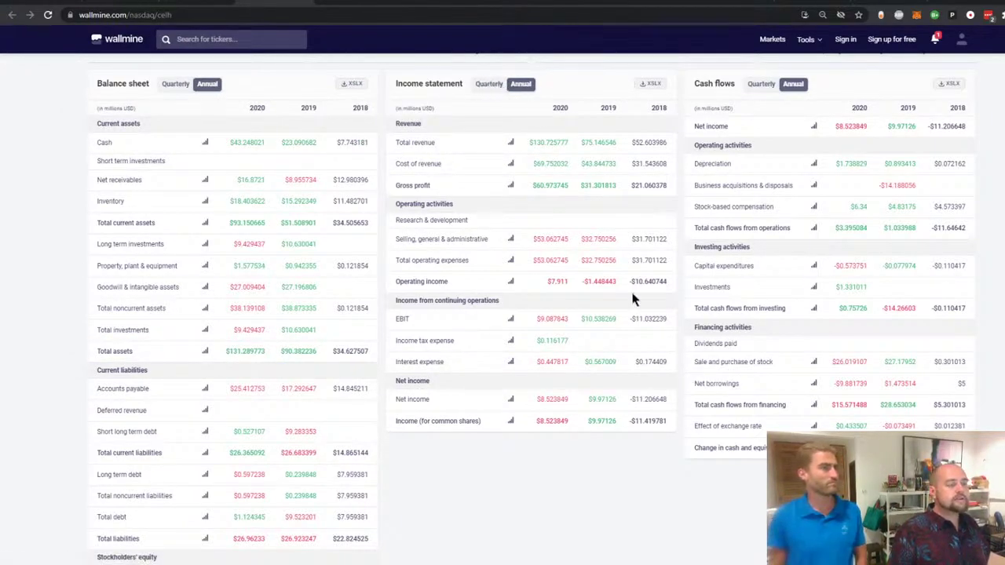
left_click_drag(642, 422, 965, 408)
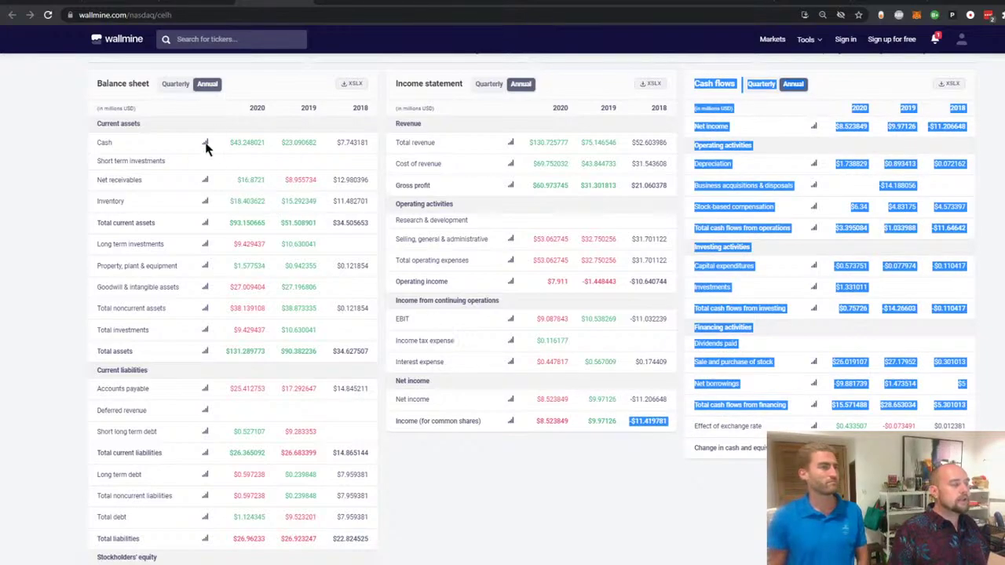
left_click(488, 84)
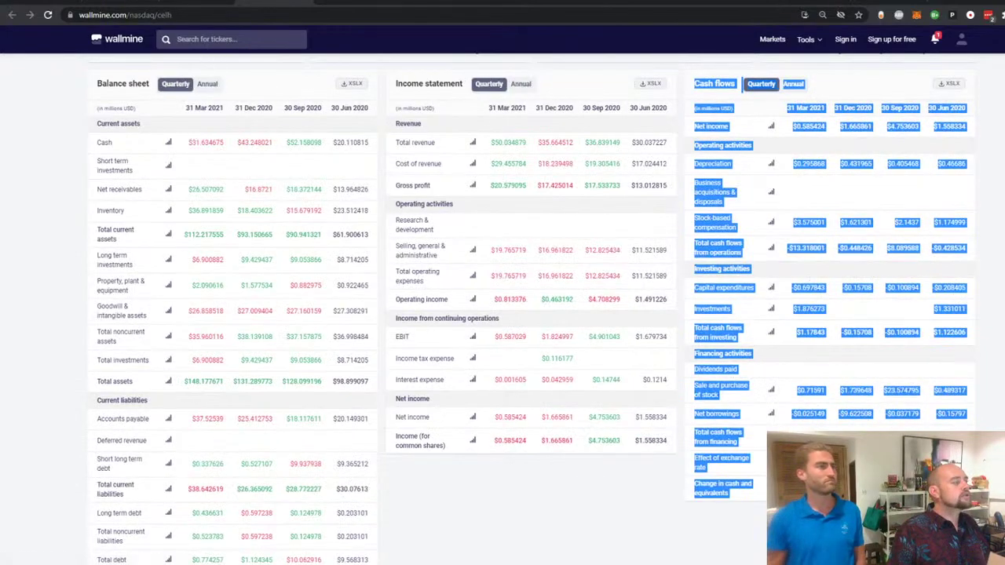
Return to the Wheel MWS spreadsheet and enter 100 for Runway in the CELH row.
left_click(195, 3)
type("100")
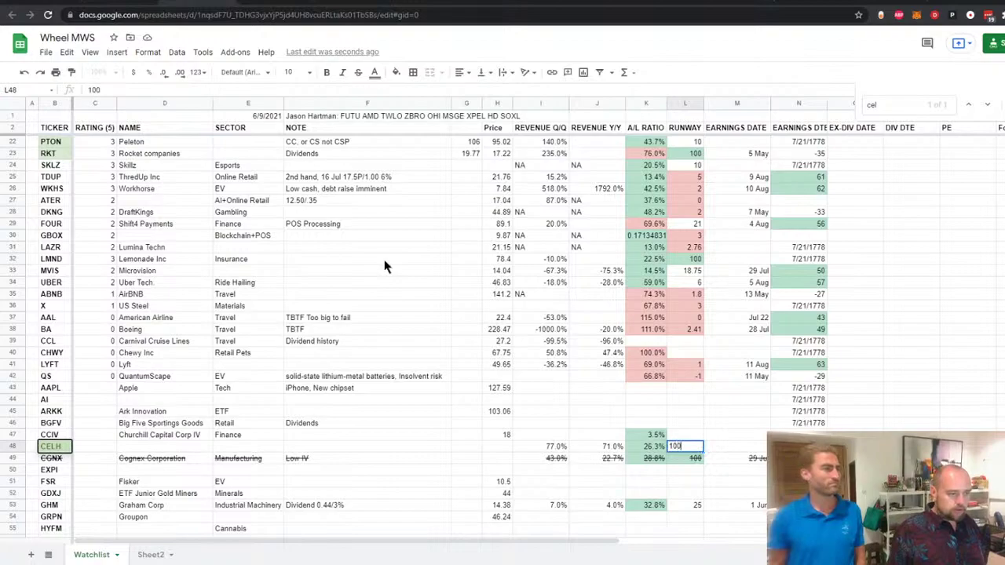
key("Return")
key("Right")
key("Right")
key("Right")
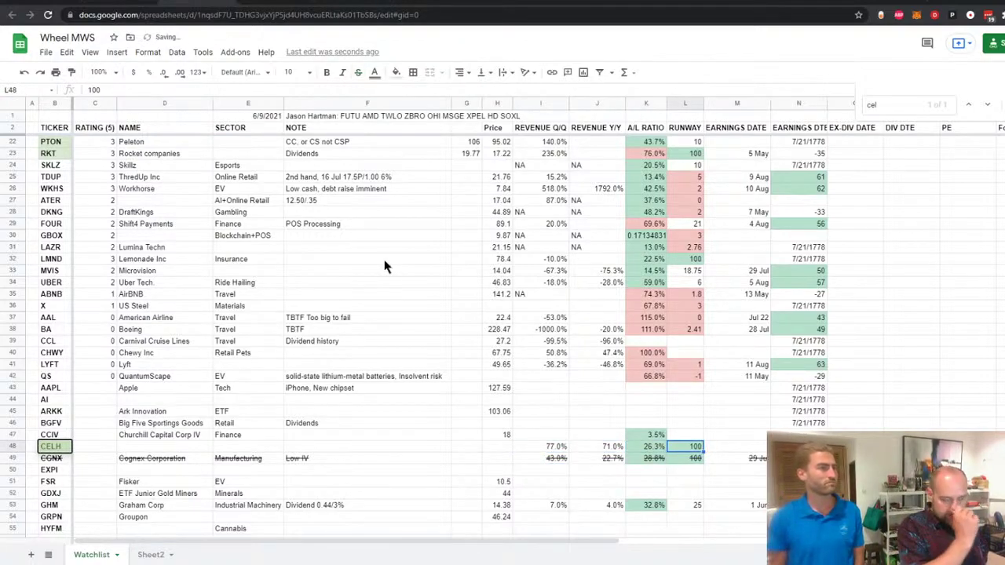
Look over CELH's revenue growth cells and set its rating to 5.
key("Left")
key("Left")
key("Left")
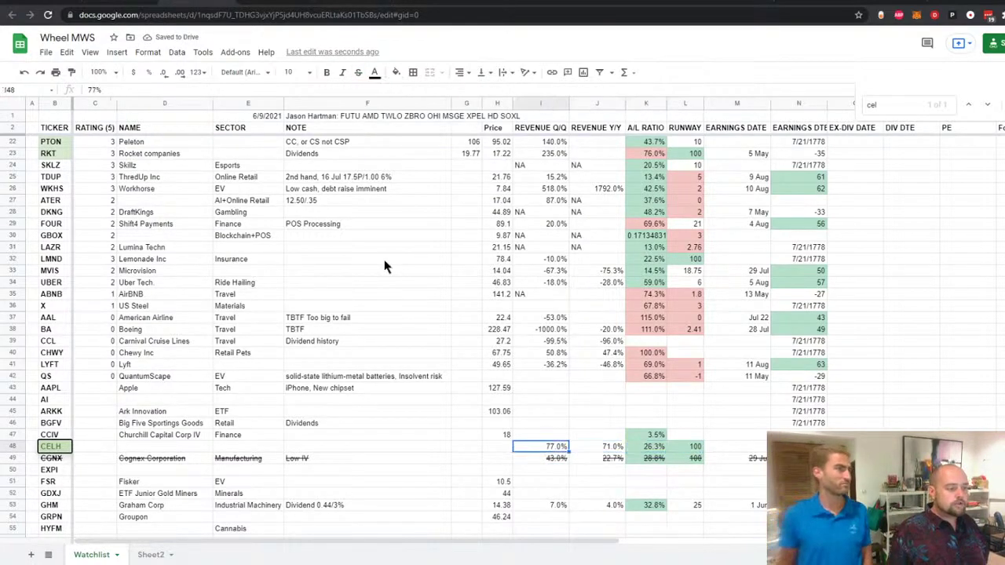
key("shift+Right")
key("shift+Right")
key("shift+Right")
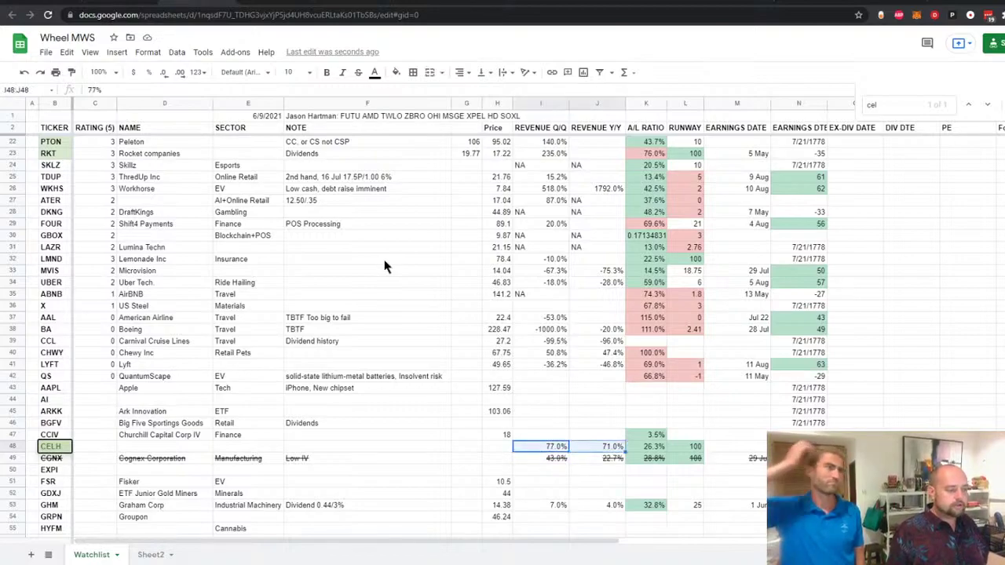
key("Left")
key("Left")
key("Left")
key("Left")
key("Left")
key("Left")
key("Left")
key("Right")
type("5")
key("Right")
Review the A/L Ratio, Runway and revenue growth cells in the CELH row.
key("Right")
key("Right")
key("Right")
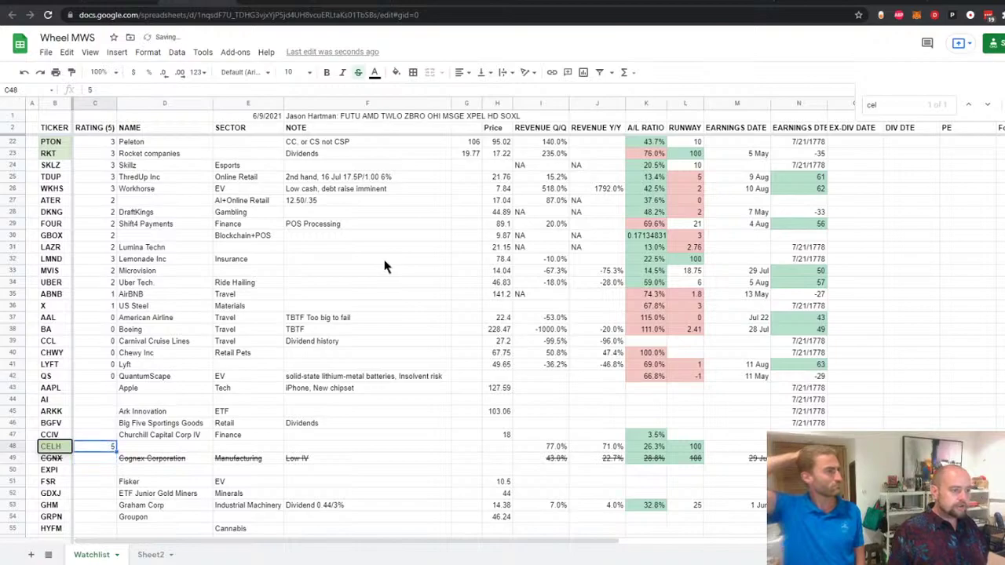
key("Right")
key("Right")
key("Right")
key("Right")
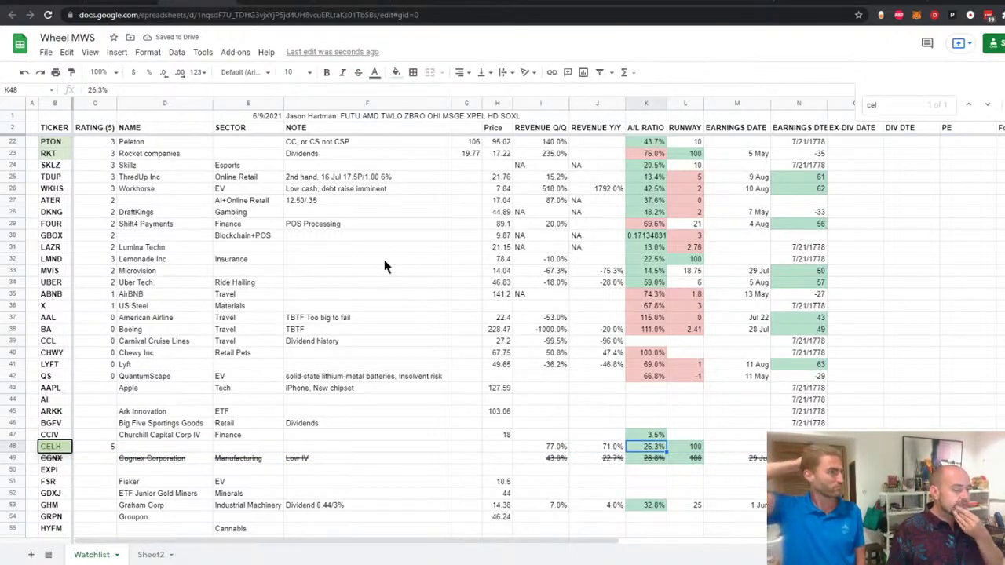
key("Right")
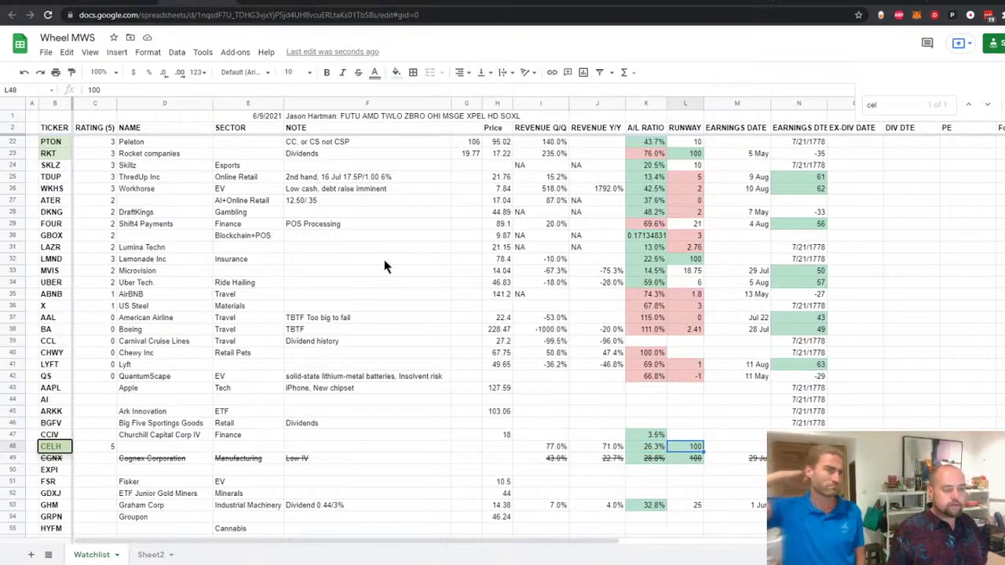
key("Left")
key("Left")
key("shift+Left")
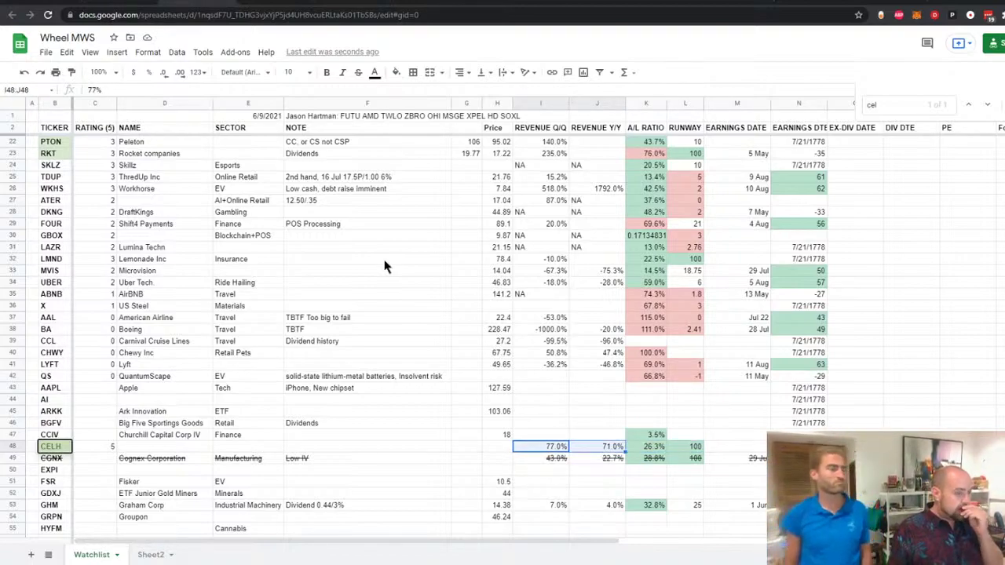
key("shift+Left")
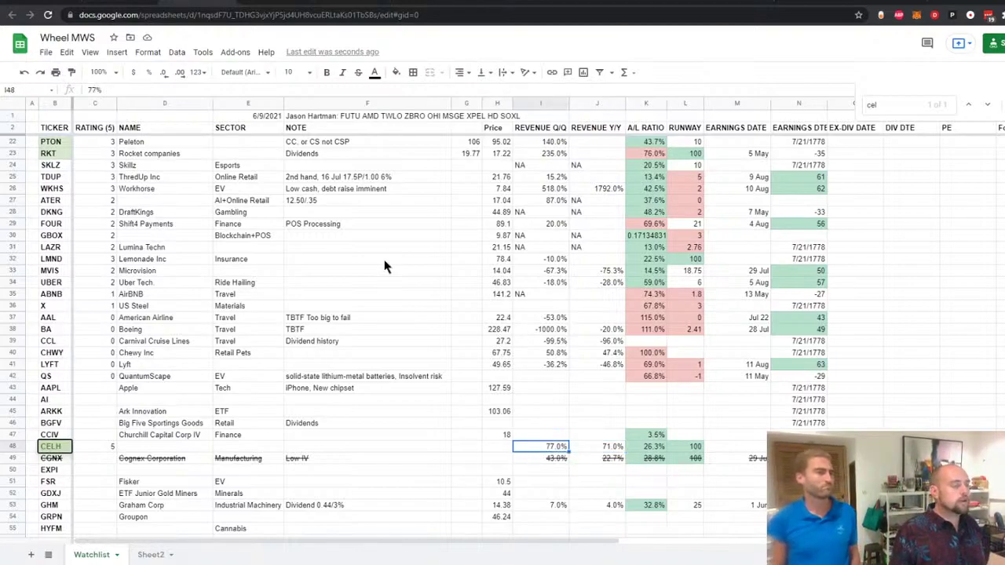
Go back to CELH's Wallmine page and examine the quarterly balance sheet, including goodwill and intangible assets.
key("ctrl+Tab")
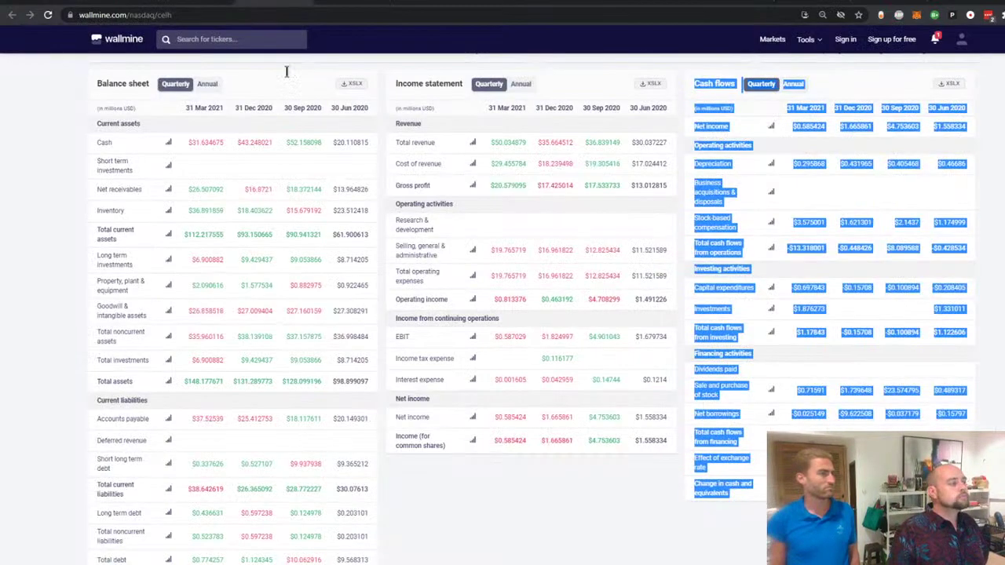
scroll(40, 309, "down", 3)
left_click(40, 309)
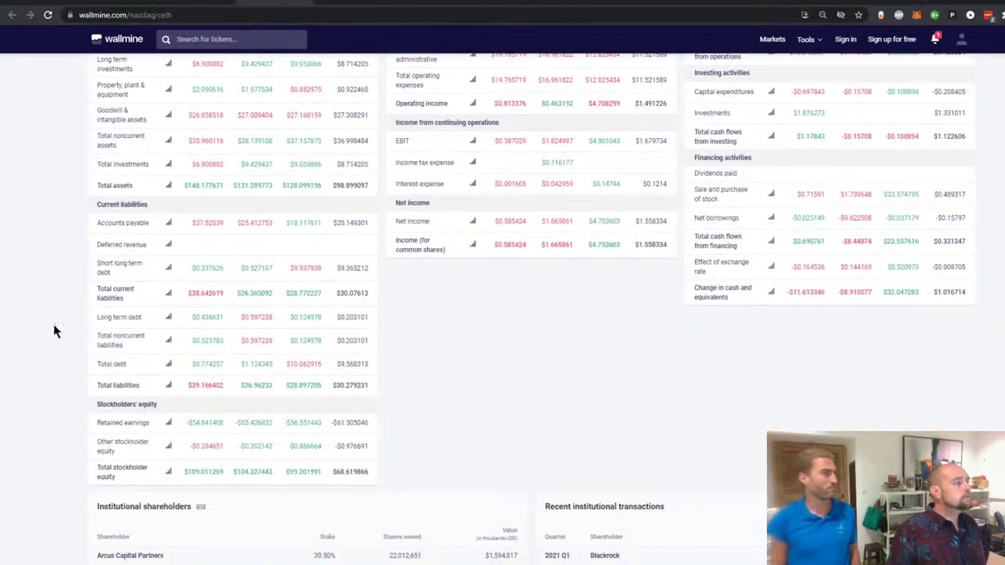
double_click(221, 124)
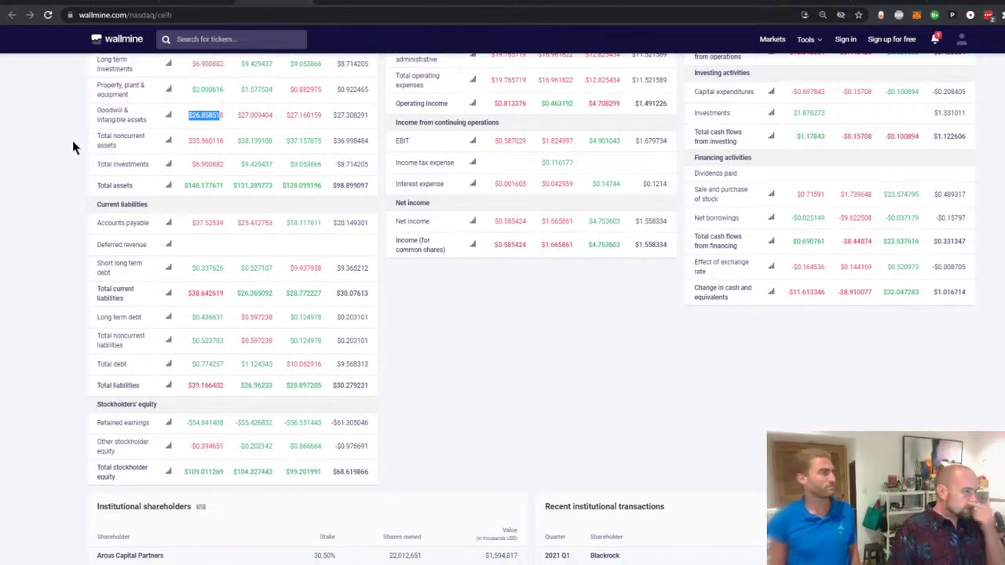
Read the Celsius Holdings company description on Wallmine and look over its executives, price target and comparable companies.
scroll(539, 458, "up", 15)
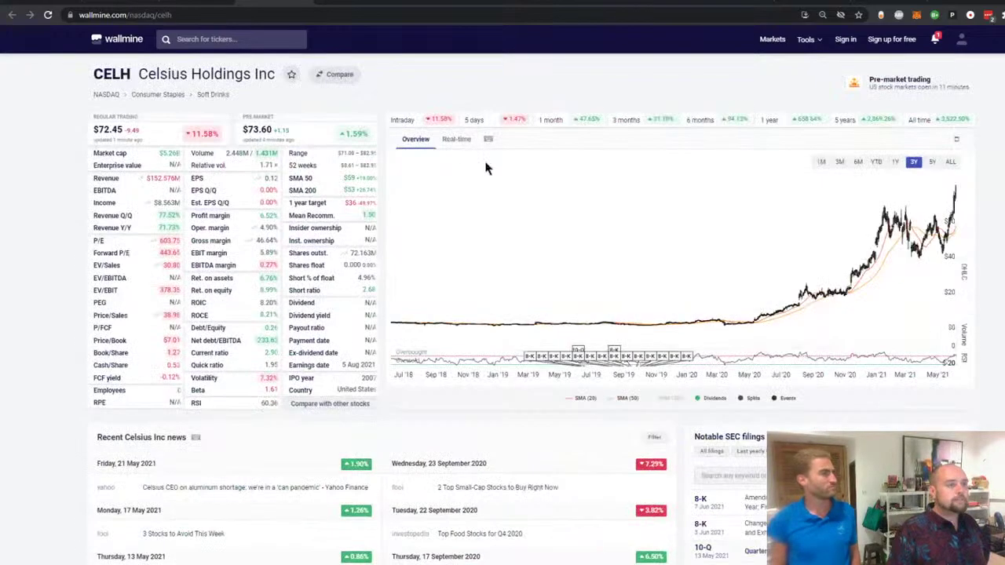
scroll(179, 74, "down", 10)
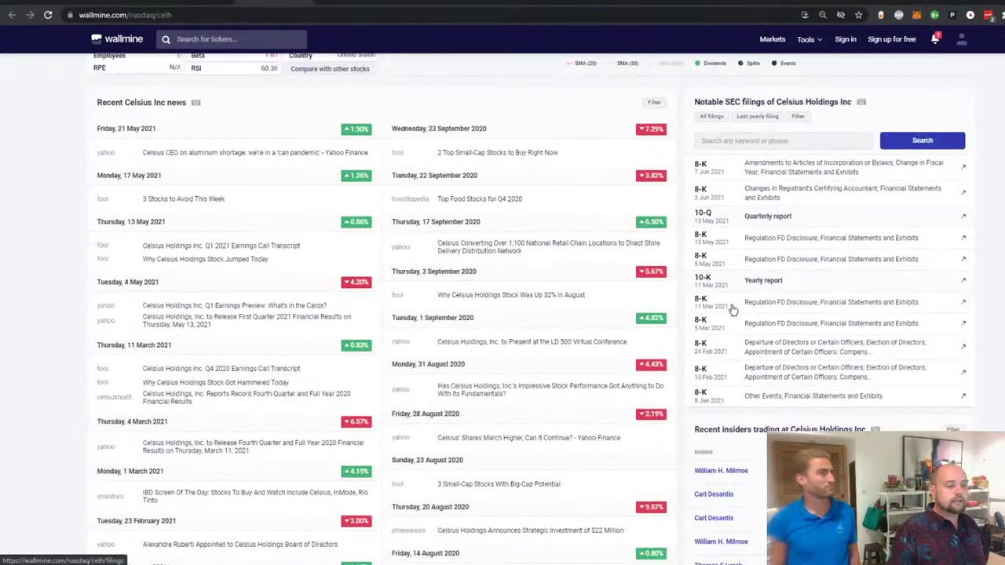
scroll(748, 193, "down", 10)
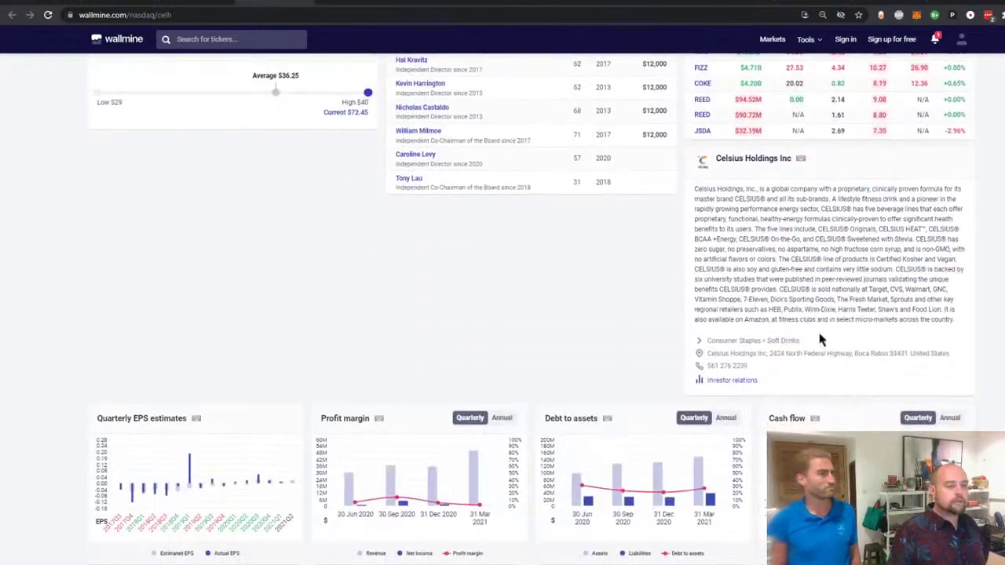
left_click_drag(748, 192, 929, 261)
left_click(991, 308)
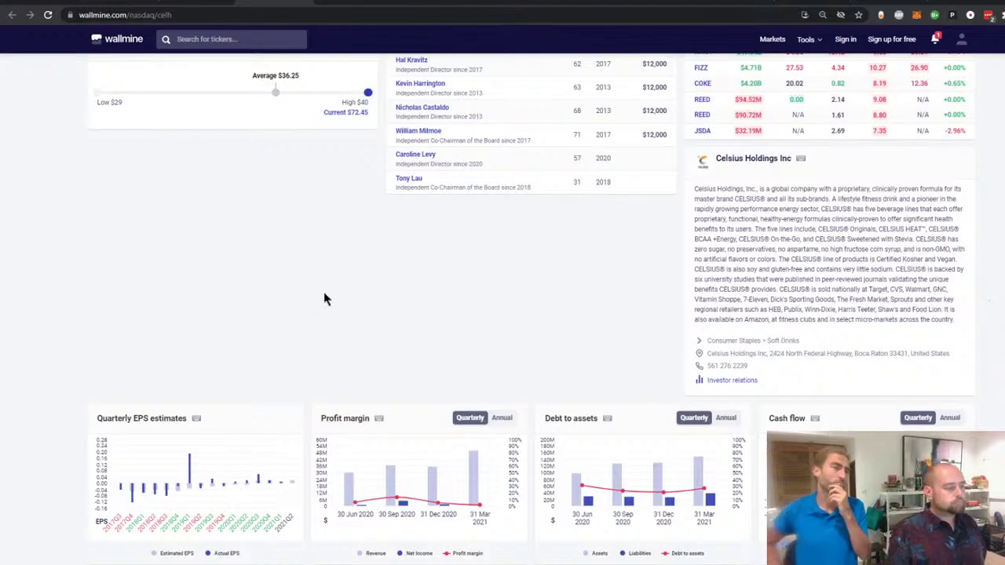
scroll(69, 385, "up", 2)
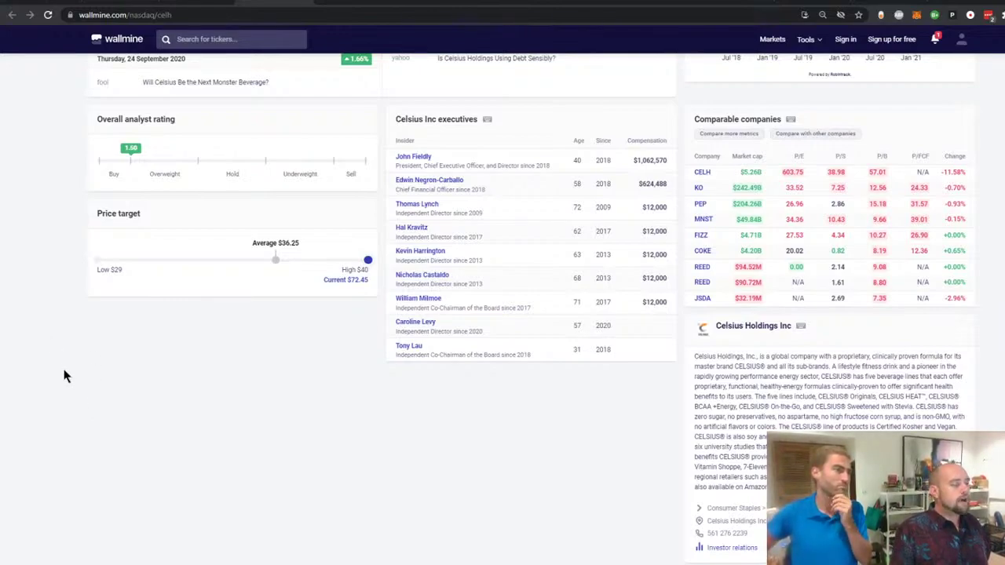
scroll(67, 388, "down", 1)
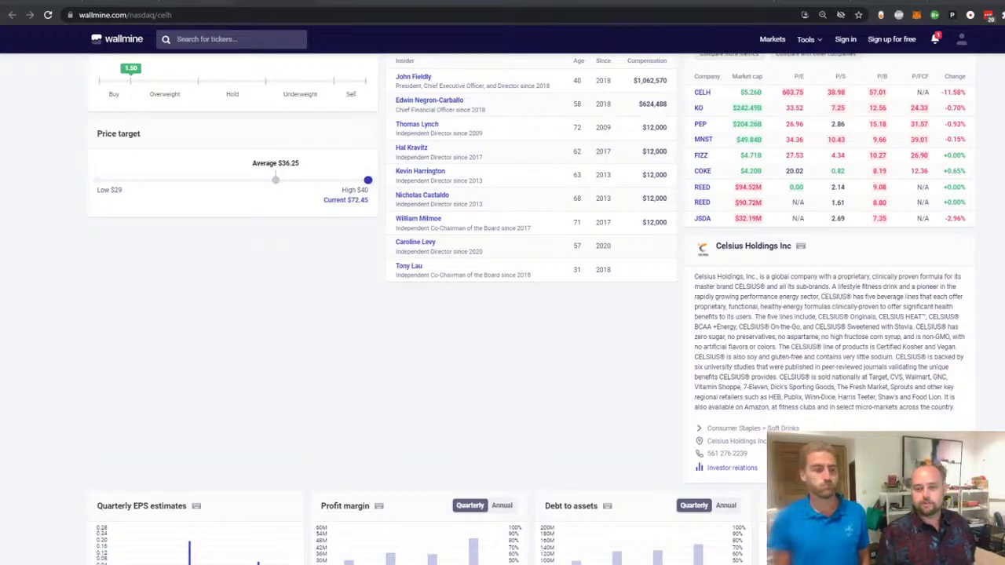
Find the earnings date on CELH's Wallmine page and enter 5 Aug as its earnings date in the Wheel MWS watchlist.
scroll(43, 329, "up", 15)
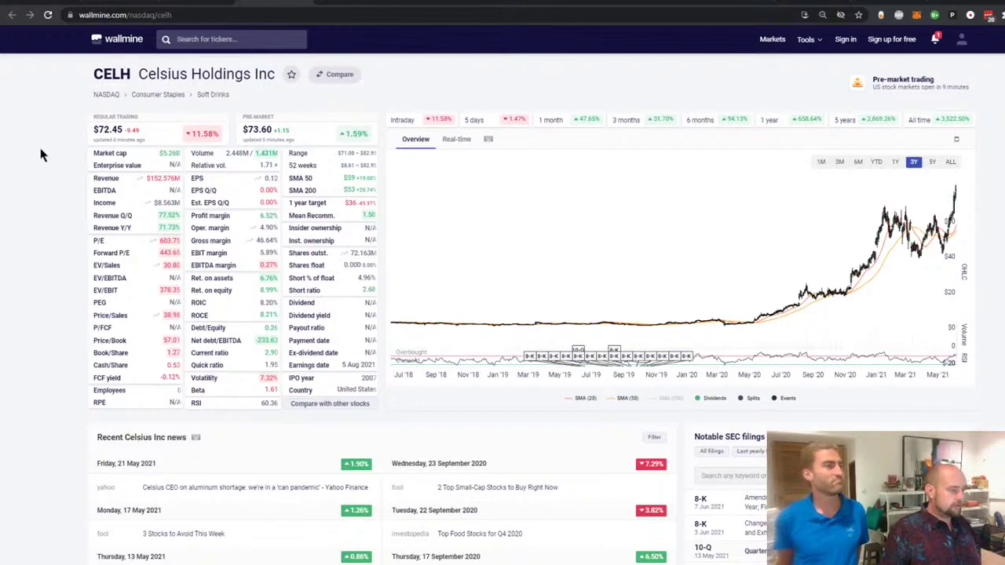
scroll(43, 167, "down", 1)
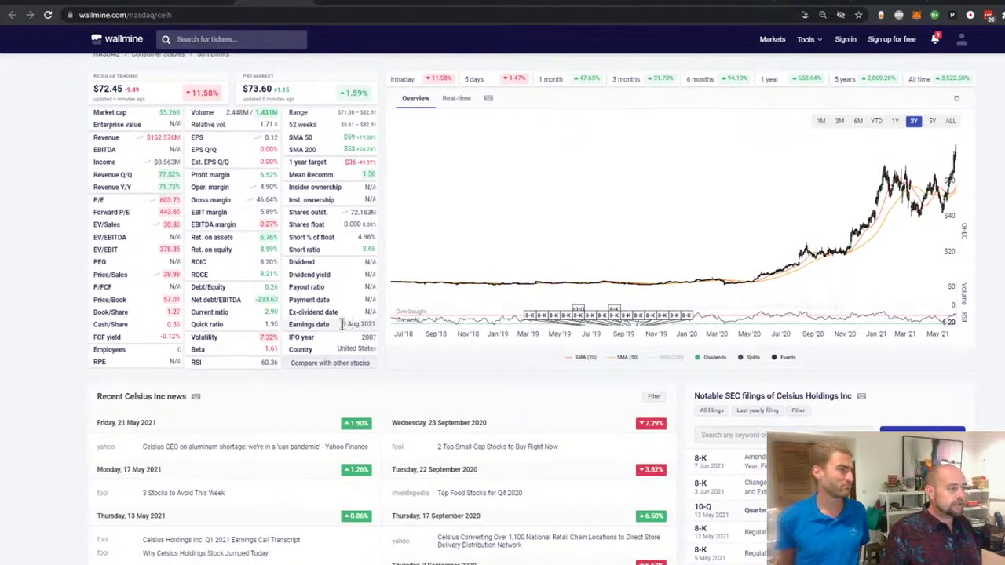
left_click(353, 2)
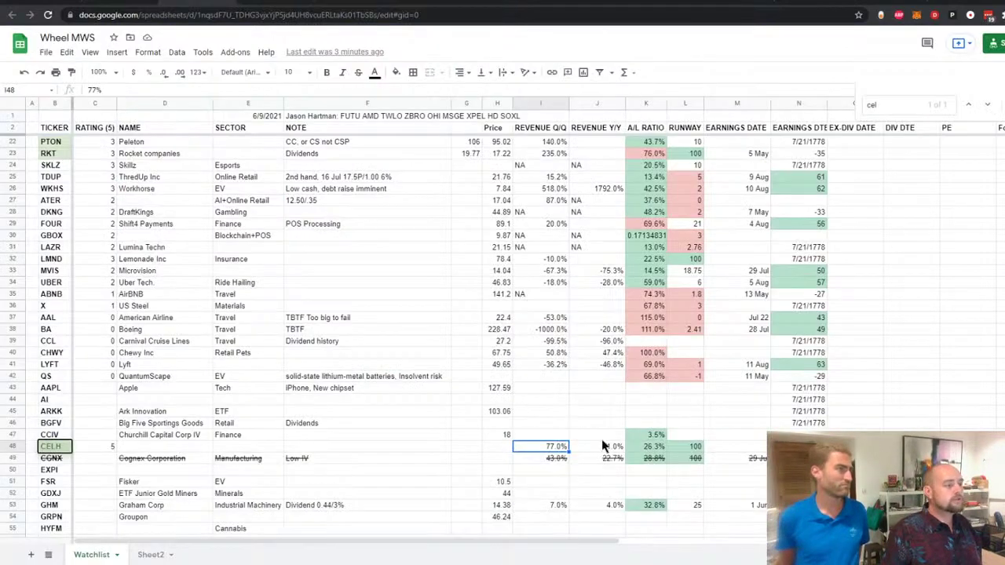
left_click(742, 446)
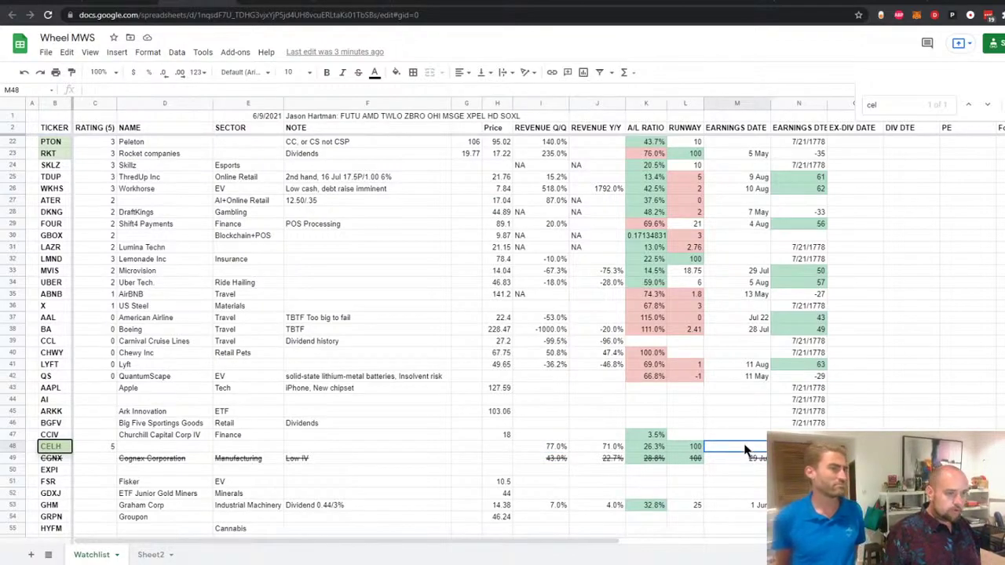
type("5 aug")
key("Return")
Check CELH's regular trading price on Wallmine and enter 72.45 as its price in the watchlist.
left_click(746, 448)
key("Left")
key("Left")
key("Left")
key("Left")
key("Left")
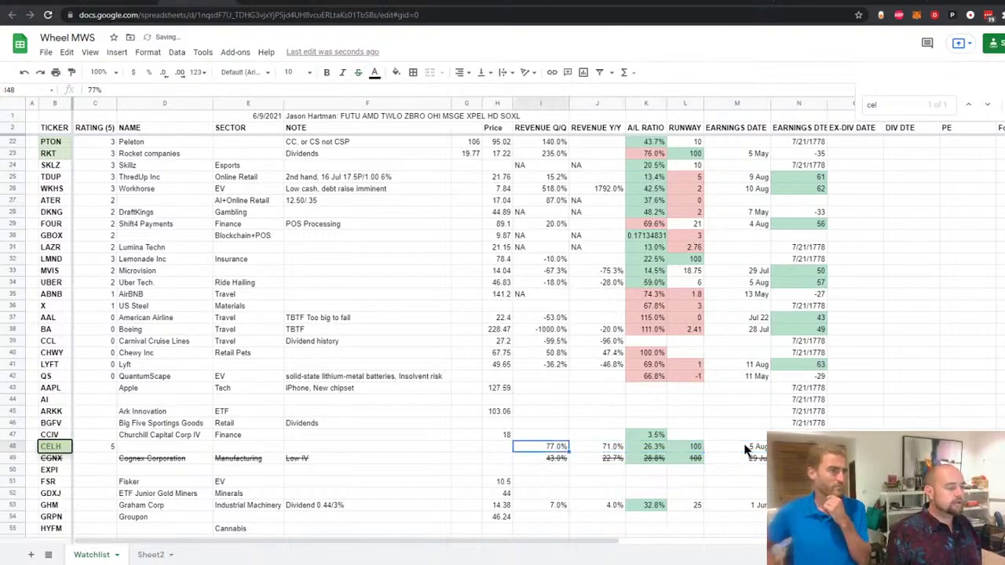
key("ctrl+Tab")
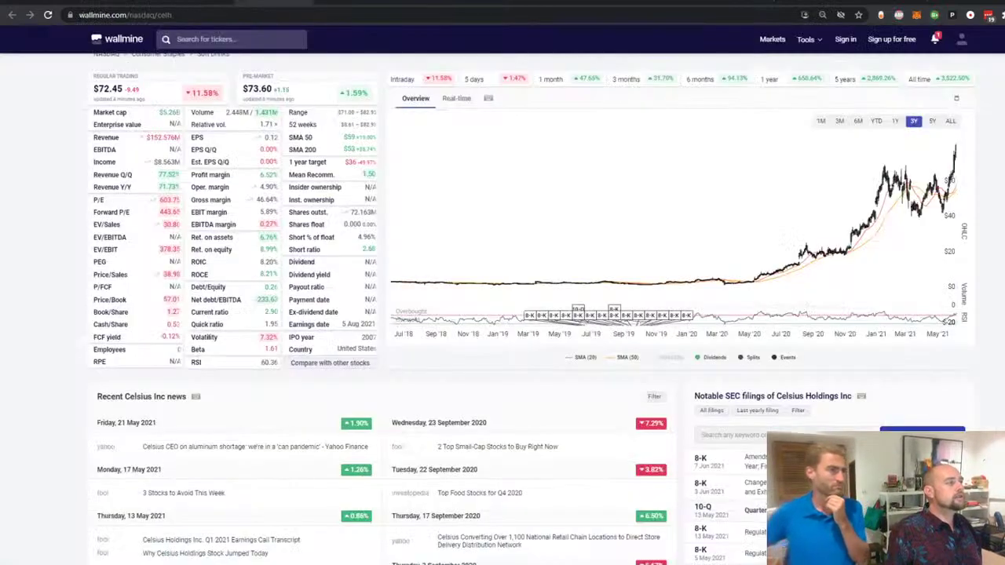
key("ctrl+shift+Tab")
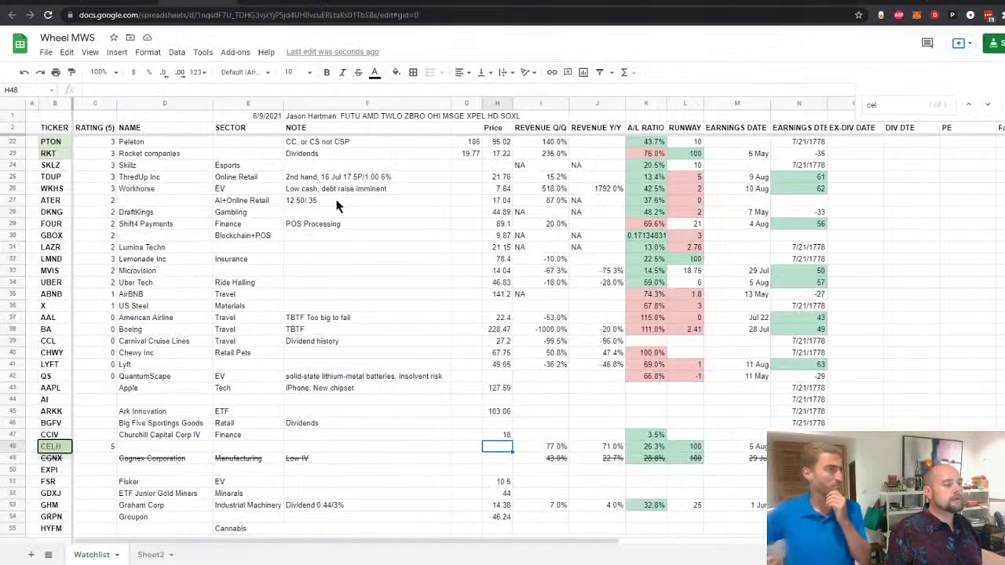
type("72.45")
key("Return")
key("Up")
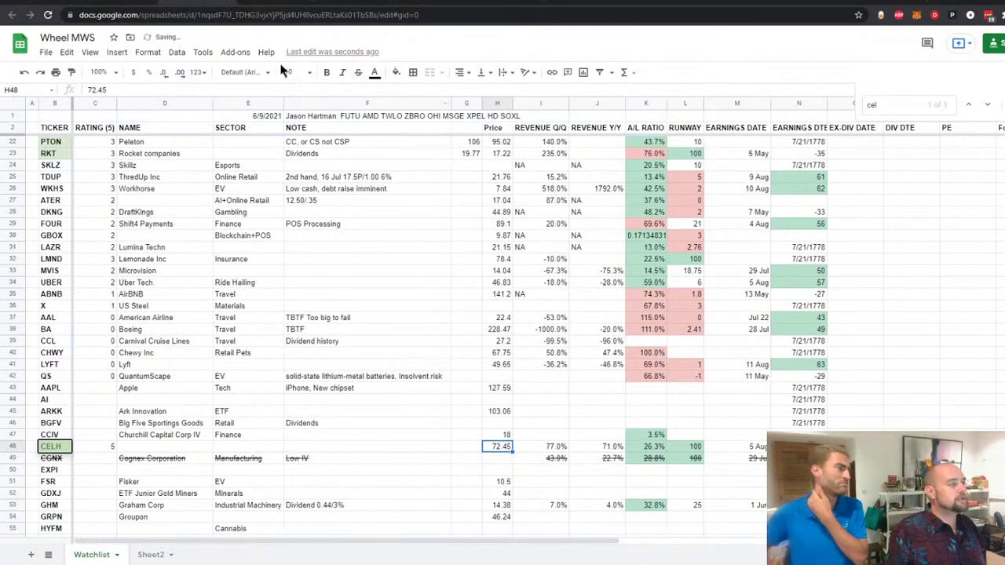
Return to CELH's Wallmine page and compare its price chart over the 6-month, 1-year and 3-year ranges, ending on 1 year.
key("ctrl+Tab")
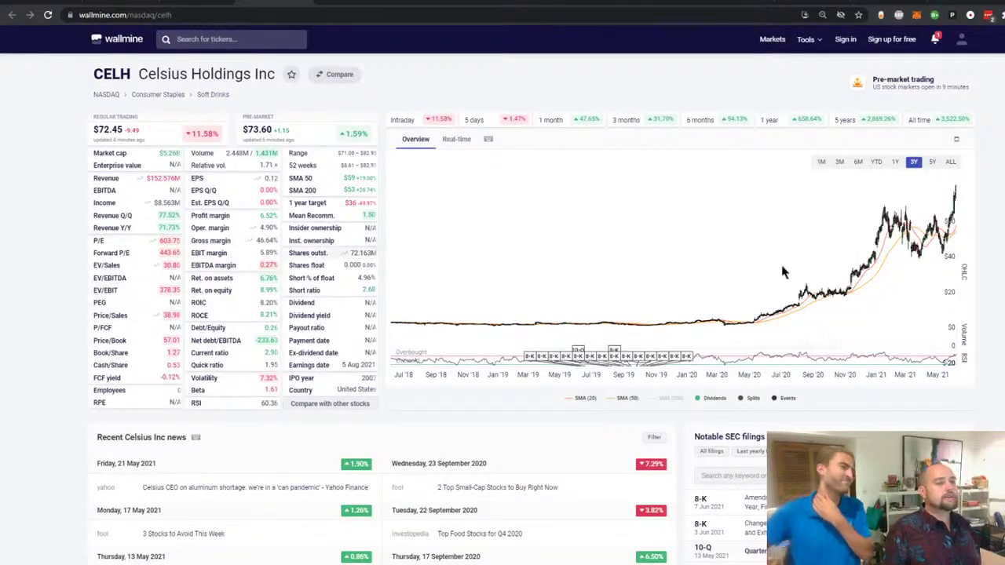
left_click(859, 162)
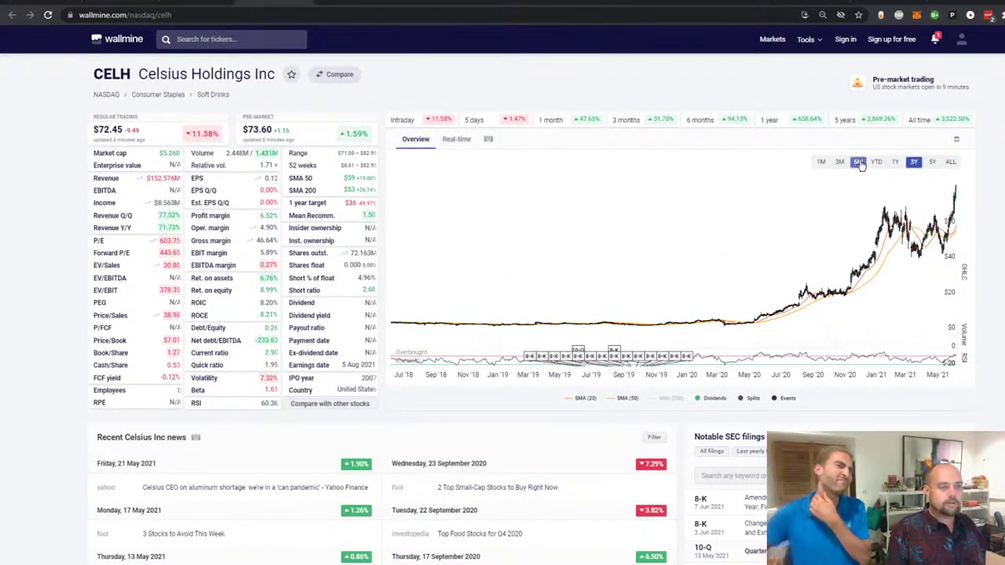
left_click(895, 163)
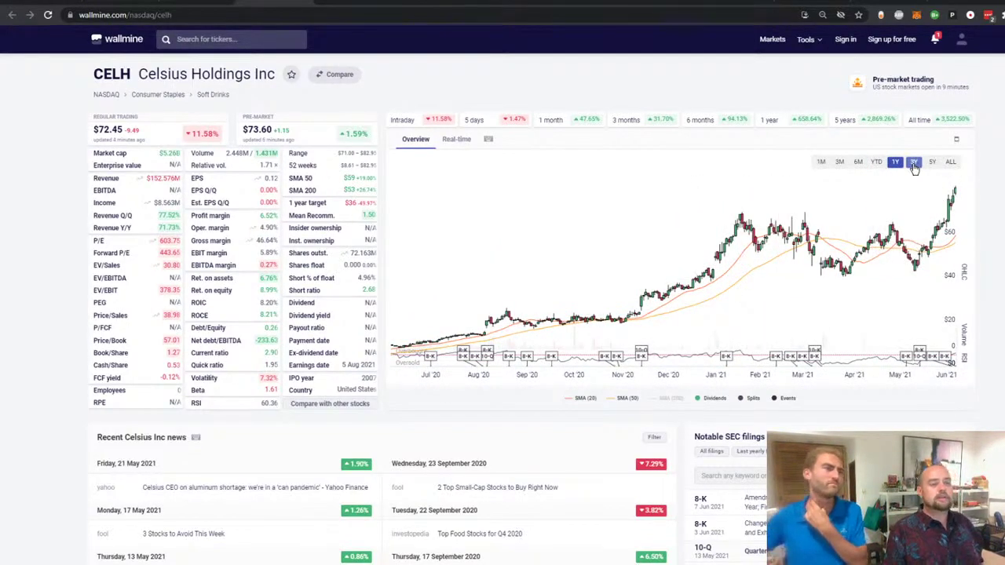
left_click(914, 164)
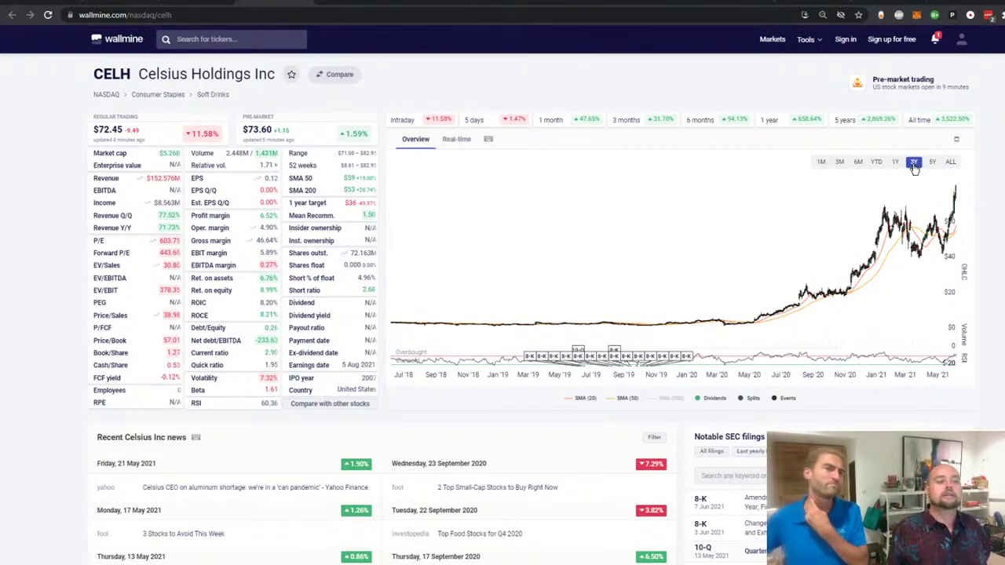
left_click(895, 162)
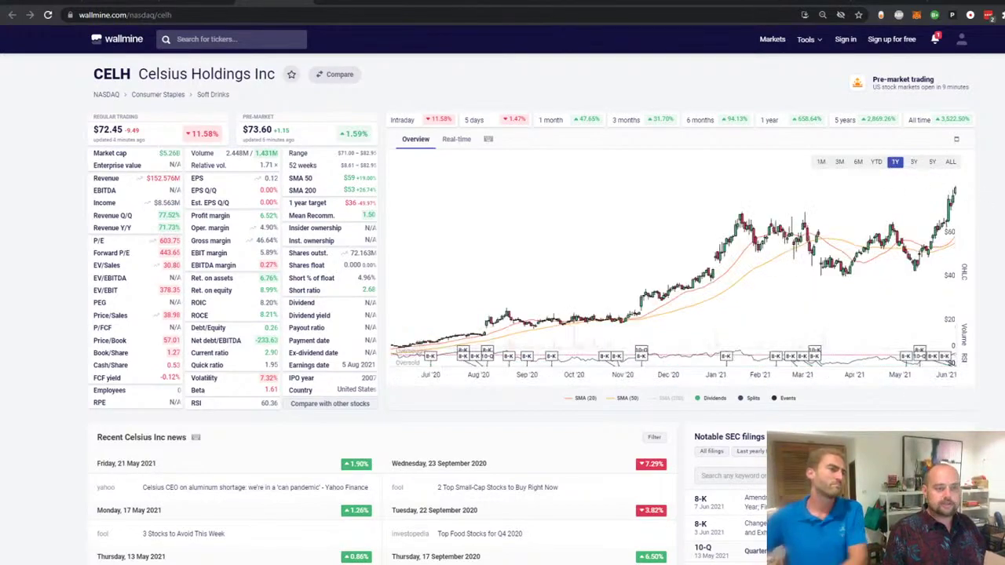